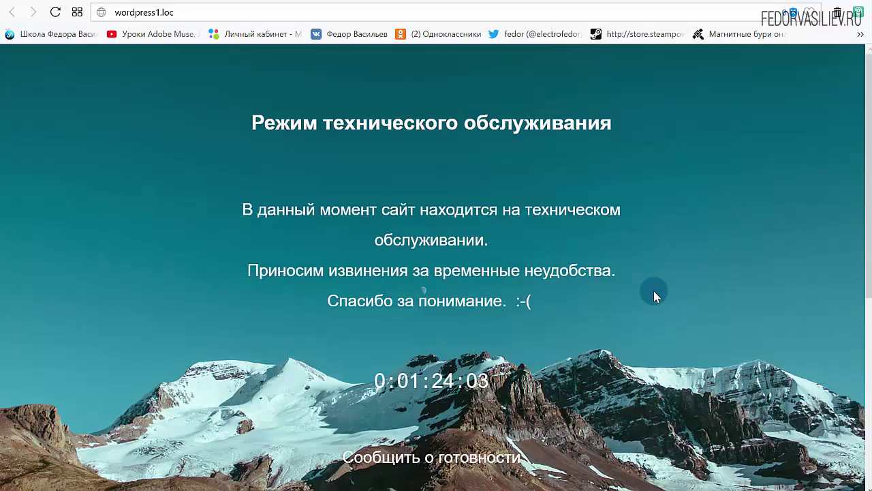
{"action": "left_click_drag", "start_coordinate": [535, 300], "coordinate": [259, 103]}
{"action": "left_click", "coordinate": [767, 283]}
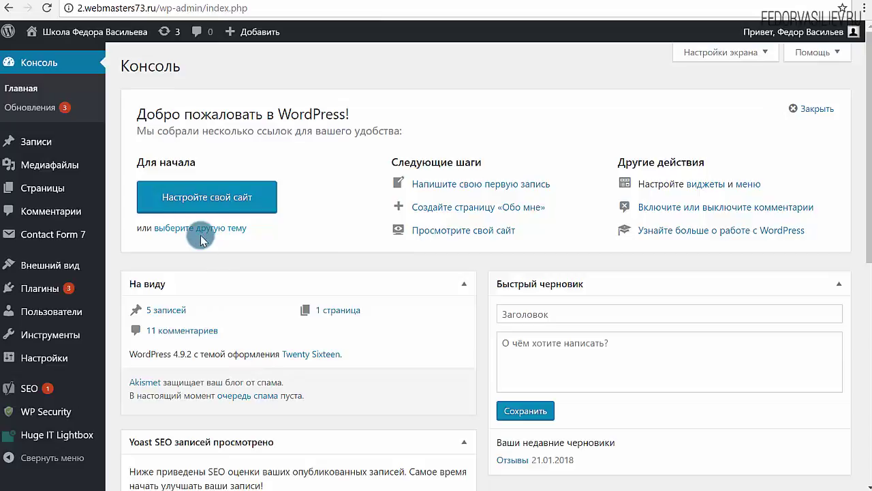
- Search for "WP Maintenance Mode" among the new plugins that can be added to the WordPress site
{"action": "mouse_move", "coordinate": [39, 295]}
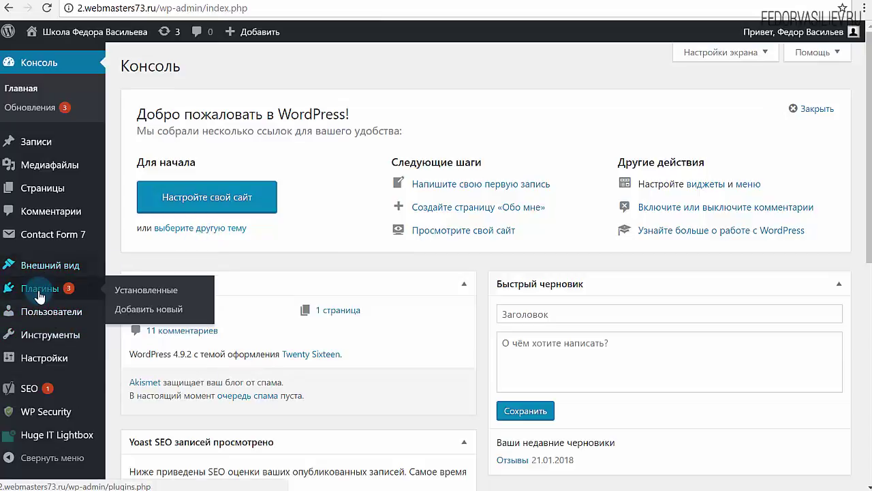
{"action": "left_click", "coordinate": [123, 318]}
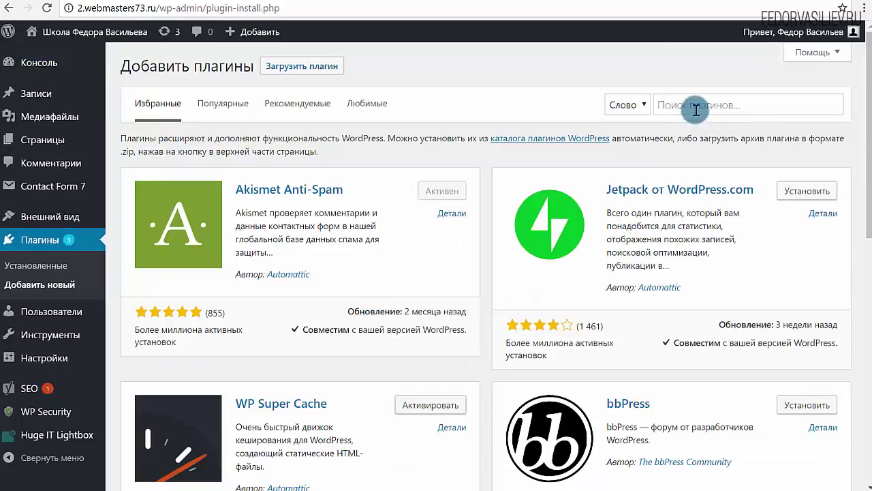
{"action": "right_click", "coordinate": [698, 106]}
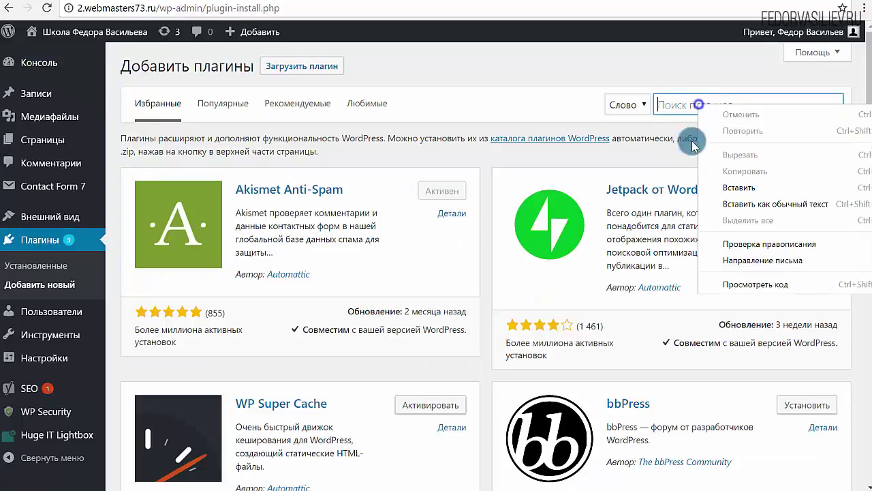
{"action": "left_click", "coordinate": [716, 187]}
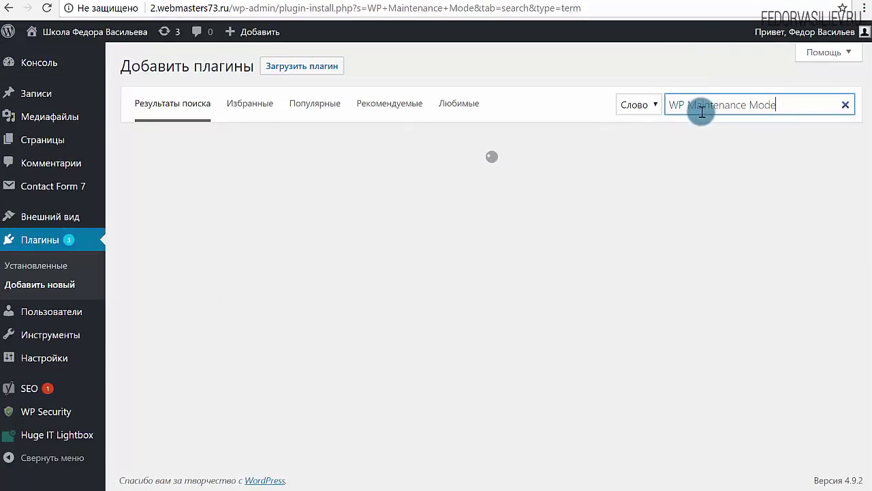
- Install and activate the WP Maintenance Mode plugin by Designmodo
{"action": "left_click_drag", "start_coordinate": [782, 107], "coordinate": [633, 107]}
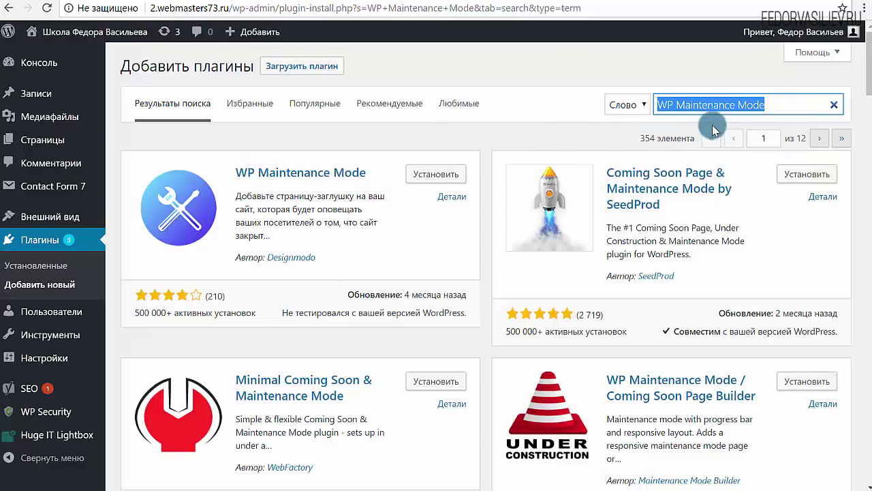
{"action": "left_click_drag", "start_coordinate": [775, 104], "coordinate": [676, 105]}
{"action": "left_click_drag", "start_coordinate": [623, 111], "coordinate": [621, 109]}
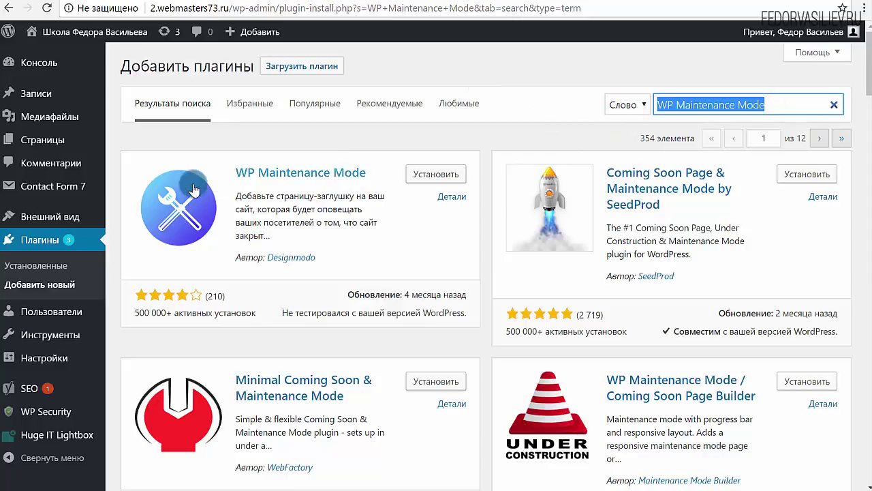
{"action": "left_click_drag", "start_coordinate": [382, 173], "coordinate": [259, 175]}
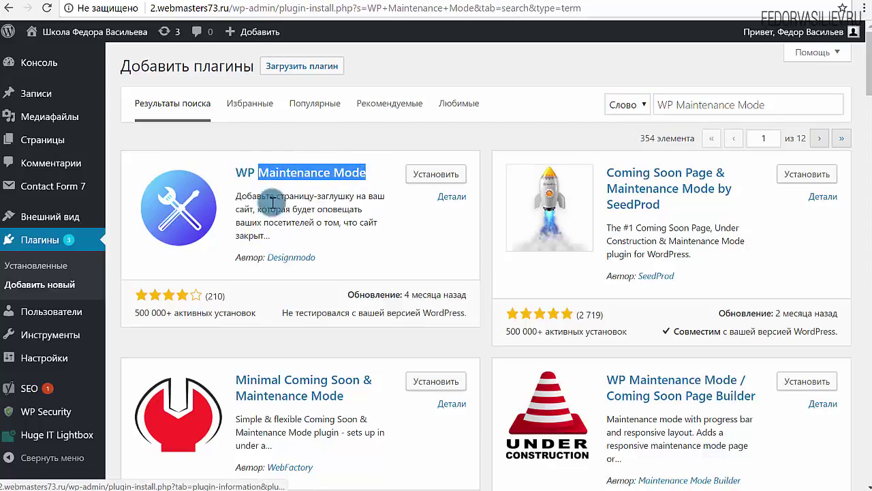
{"action": "left_click", "coordinate": [431, 172]}
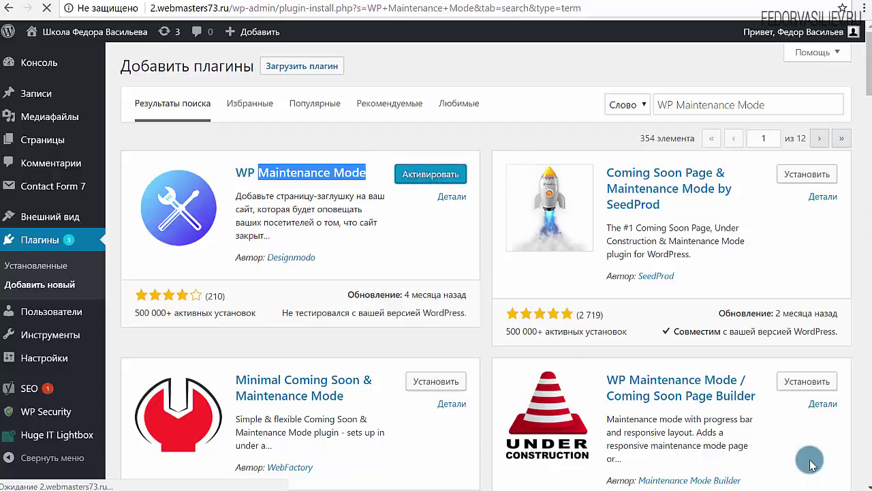
- Open the WP Maintenance Mode settings, dismiss the premium themes notice and review the general options
{"action": "mouse_move", "coordinate": [68, 359]}
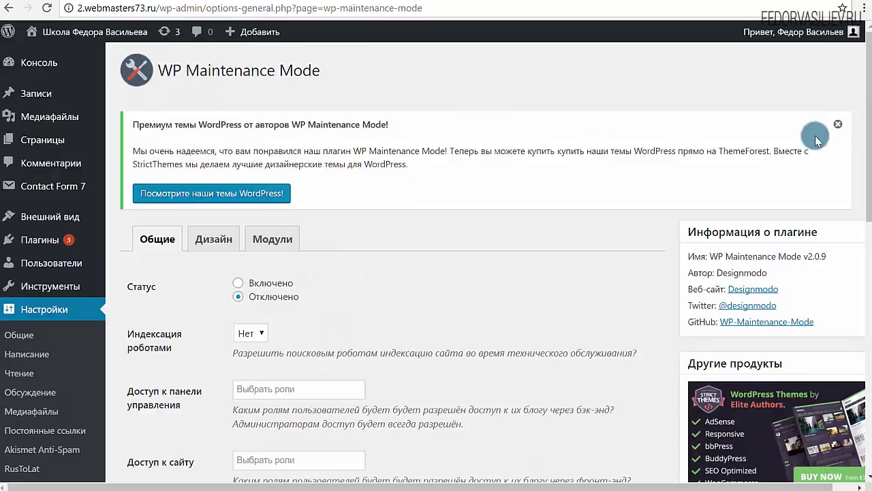
{"action": "left_click", "coordinate": [837, 128]}
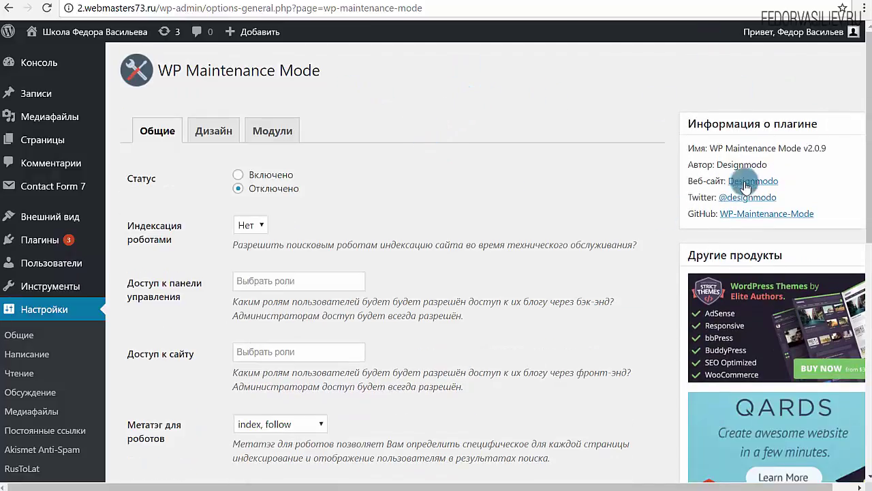
{"action": "scroll", "coordinate": [782, 143], "scroll_direction": "down", "scroll_amount": 1}
{"action": "scroll", "coordinate": [782, 143], "scroll_direction": "down", "scroll_amount": 1}
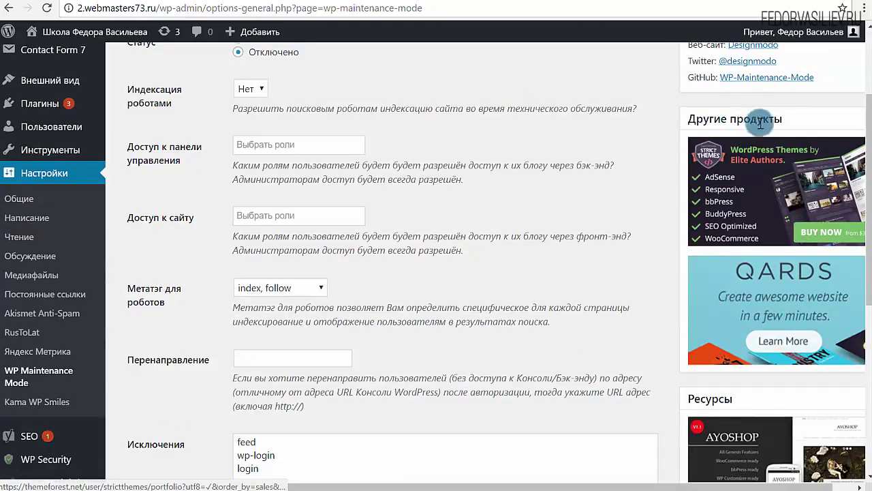
{"action": "scroll", "coordinate": [748, 175], "scroll_direction": "down", "scroll_amount": 2}
{"action": "scroll", "coordinate": [748, 175], "scroll_direction": "down", "scroll_amount": 3}
{"action": "scroll", "coordinate": [672, 146], "scroll_direction": "up", "scroll_amount": 8}
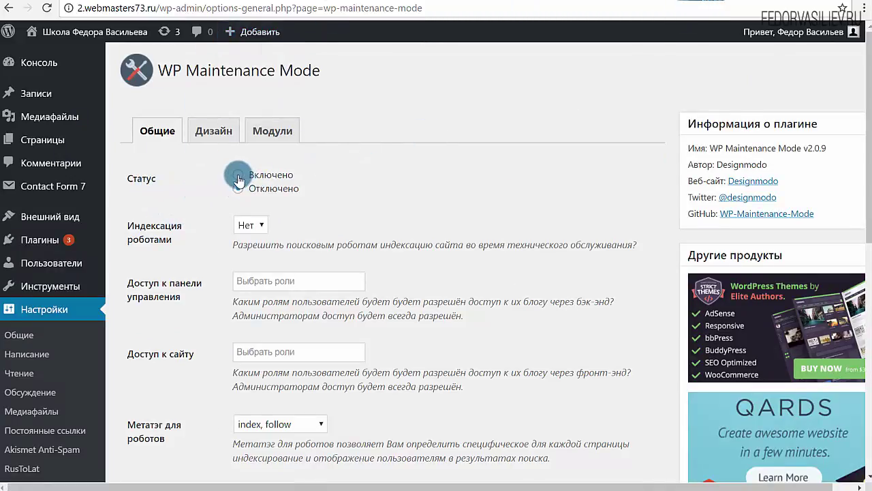
- Switch to the site's public home page and examine it up to its header
{"action": "left_click", "coordinate": [450, 0]}
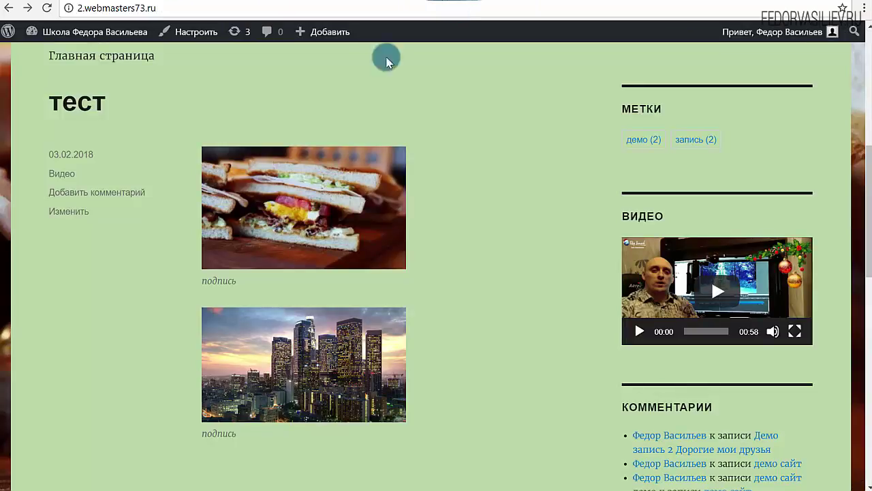
{"action": "scroll", "coordinate": [283, 129], "scroll_direction": "up", "scroll_amount": 4}
{"action": "scroll", "coordinate": [282, 129], "scroll_direction": "up", "scroll_amount": 2}
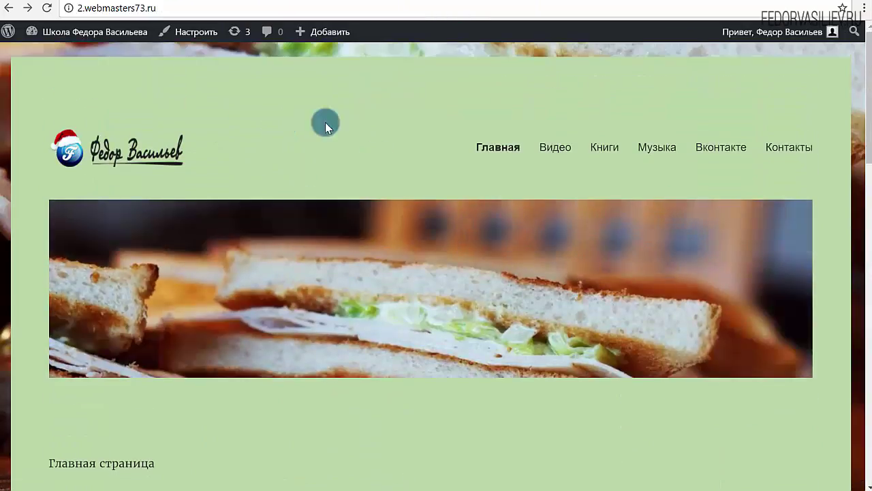
{"action": "mouse_move", "coordinate": [742, 33]}
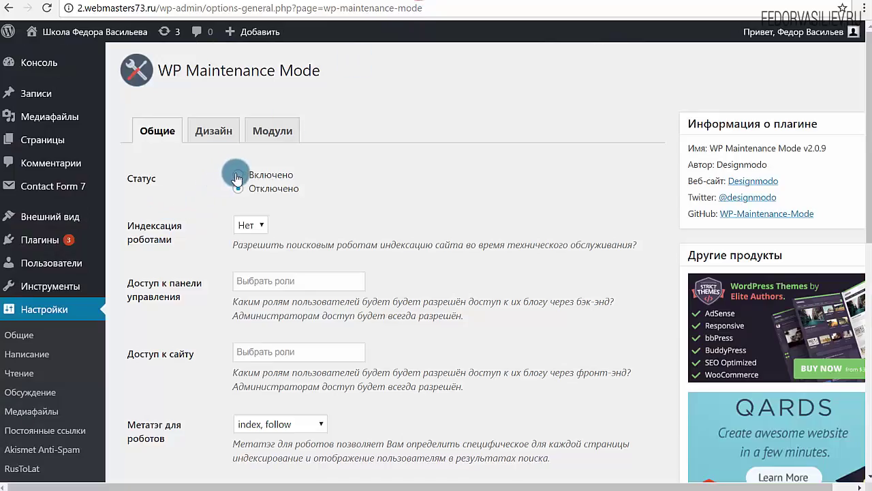
- Set the maintenance mode status (Статус) to Включено in the plugin's general settings and save them
{"action": "scroll", "coordinate": [273, 191], "scroll_direction": "down", "scroll_amount": 7}
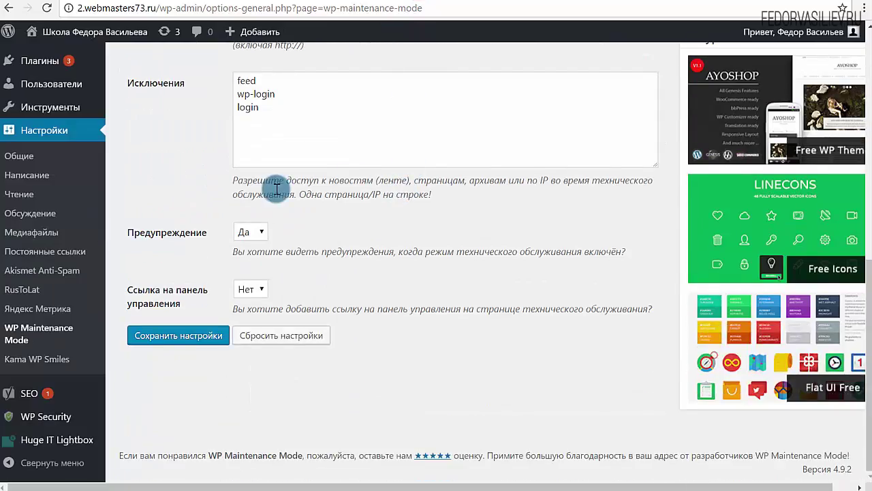
{"action": "left_click", "coordinate": [170, 346]}
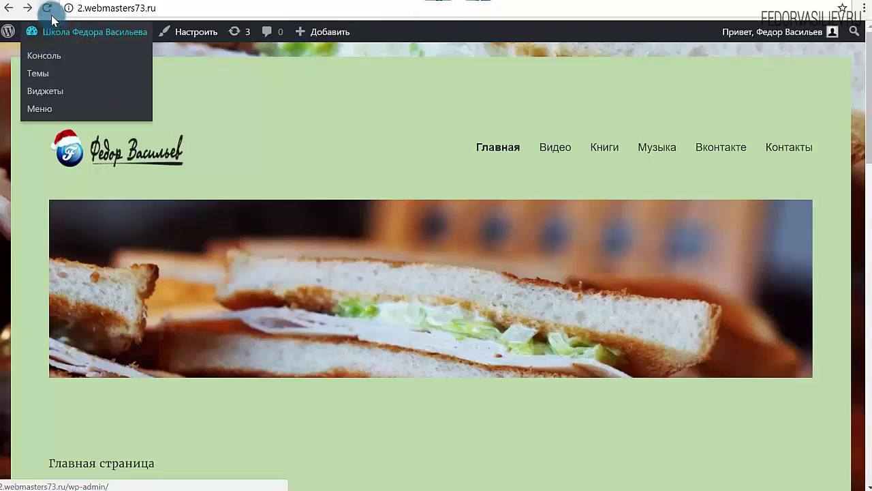
- Reload the site's home page and check the maintenance page at 2.webmasters73.ru in the other browser
{"action": "left_click", "coordinate": [45, 9]}
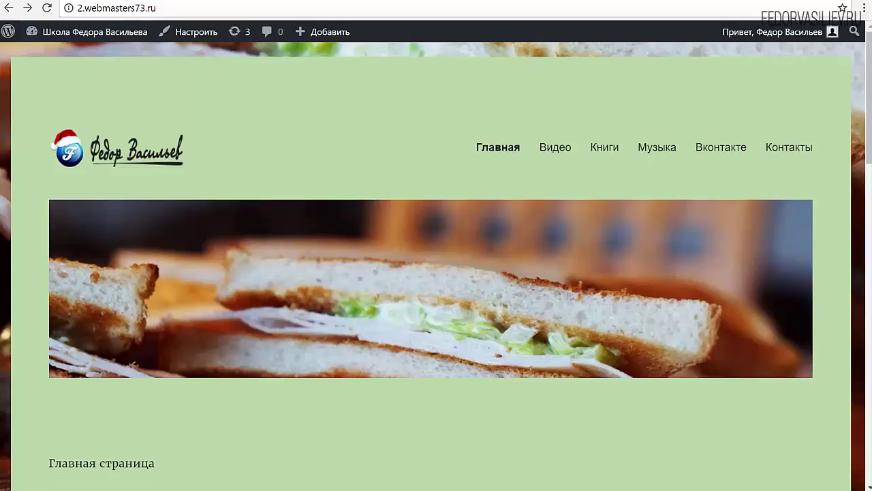
{"action": "left_click", "coordinate": [152, 218]}
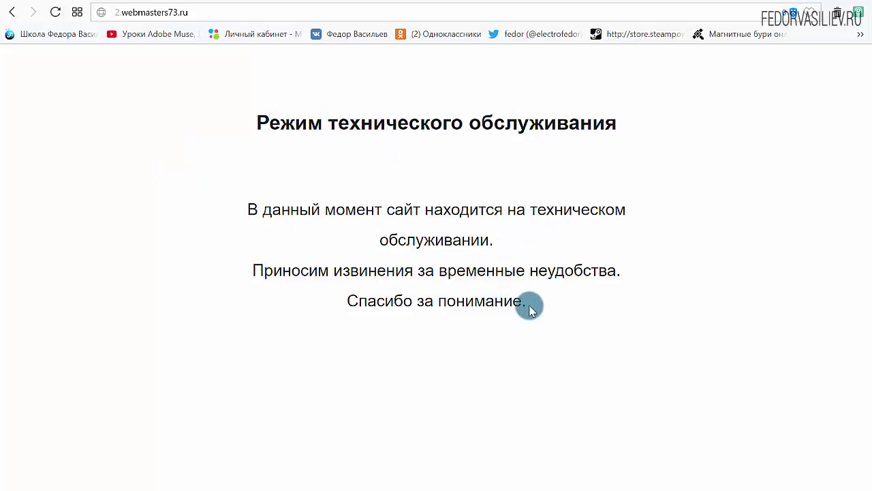
{"action": "left_click_drag", "start_coordinate": [532, 308], "coordinate": [344, 103]}
{"action": "left_click", "coordinate": [366, 175]}
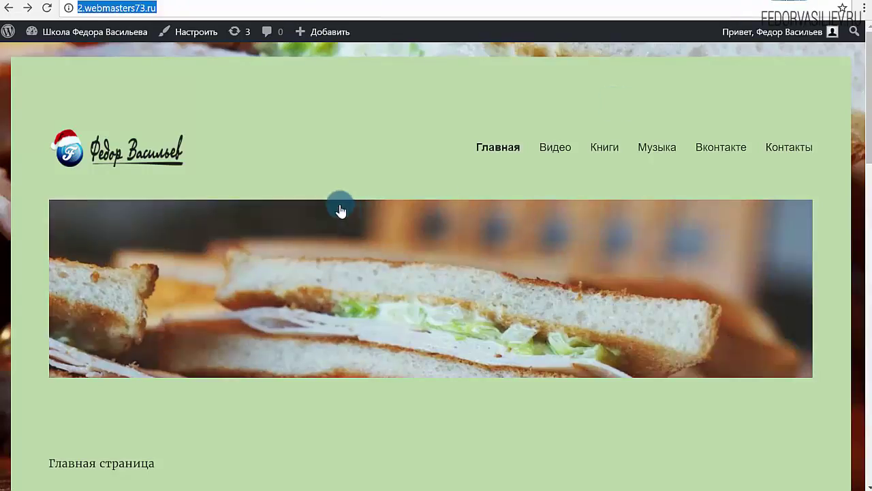
- Return to the plugin's general settings and choose Нет for search robot indexing (Индексация роботами)
{"action": "left_click", "coordinate": [417, 4]}
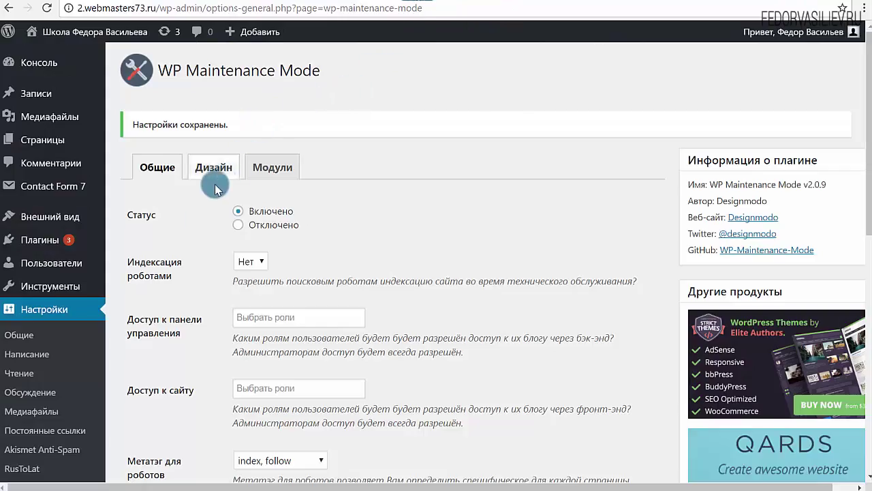
{"action": "scroll", "coordinate": [454, 140], "scroll_direction": "down", "scroll_amount": 2}
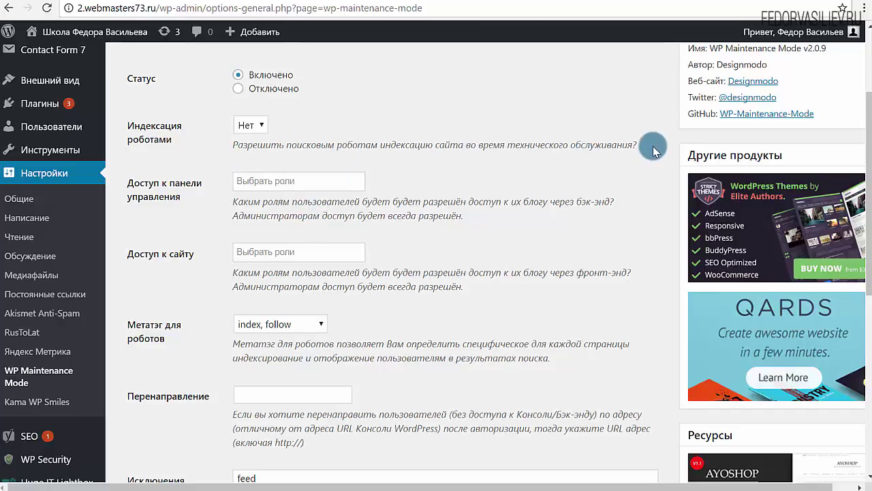
{"action": "left_click_drag", "start_coordinate": [648, 145], "coordinate": [237, 150]}
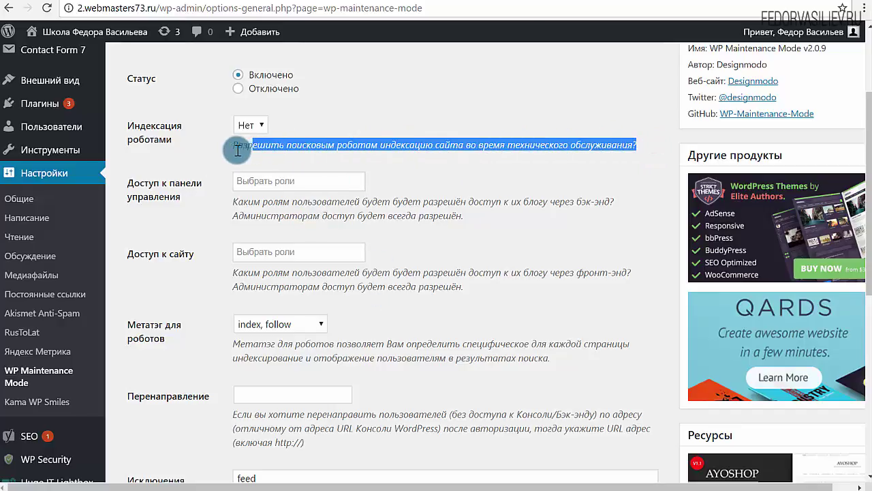
{"action": "left_click", "coordinate": [309, 118]}
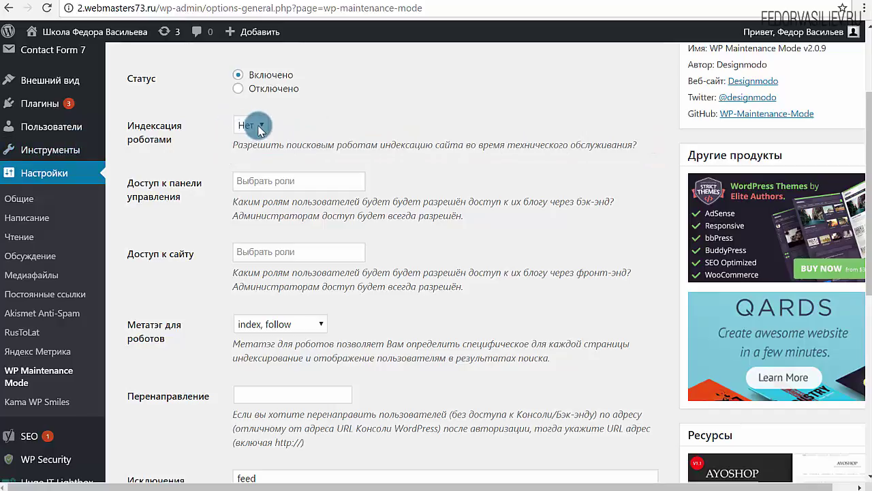
{"action": "left_click", "coordinate": [252, 128]}
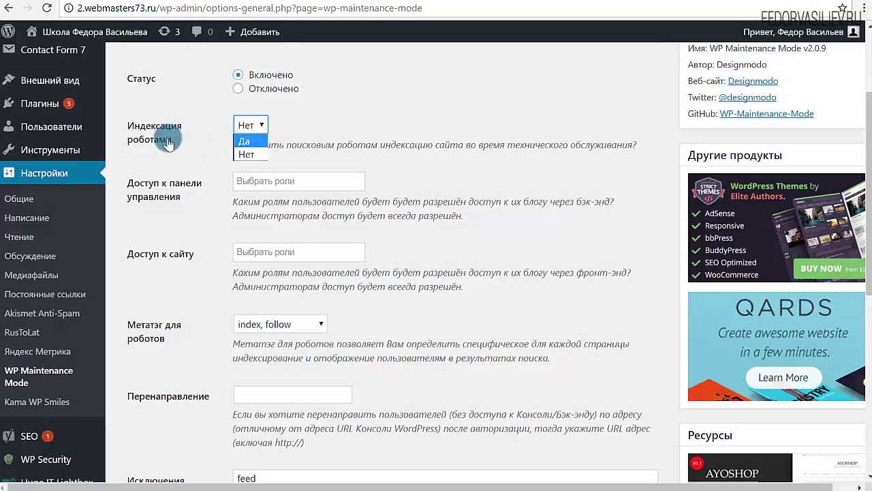
{"action": "left_click", "coordinate": [245, 156]}
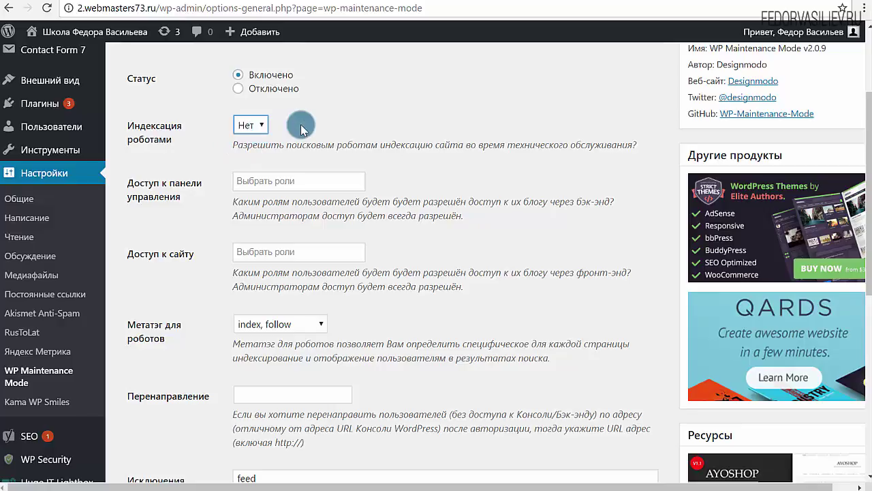
- Add the Author role to the dashboard access setting (Доступ к панели управления) and remove it again
{"action": "scroll", "coordinate": [302, 129], "scroll_direction": "down", "scroll_amount": 1}
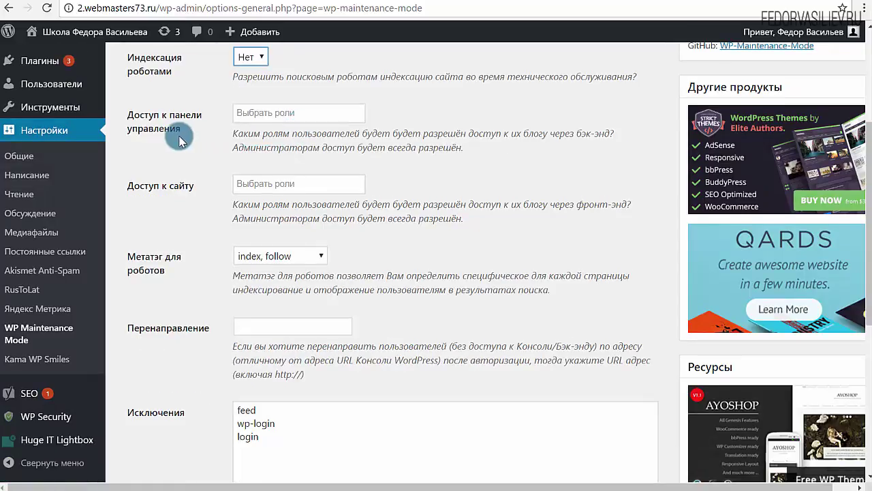
{"action": "left_click", "coordinate": [288, 118]}
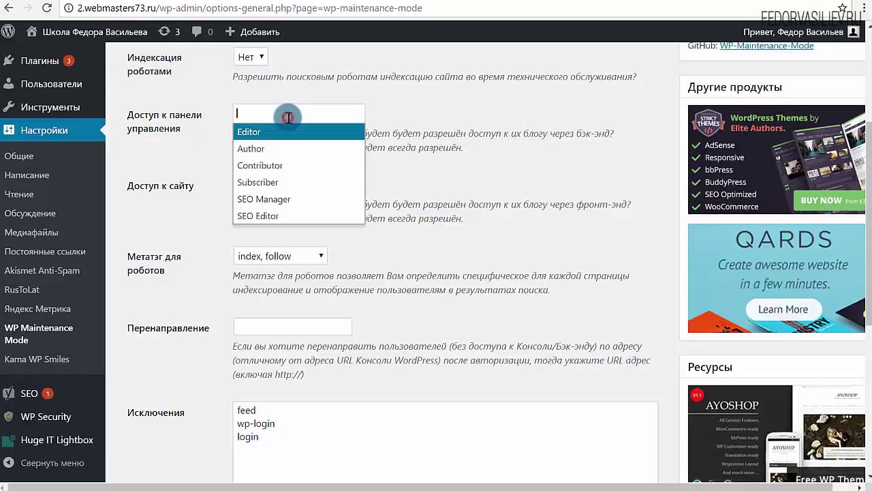
{"action": "left_click", "coordinate": [306, 151]}
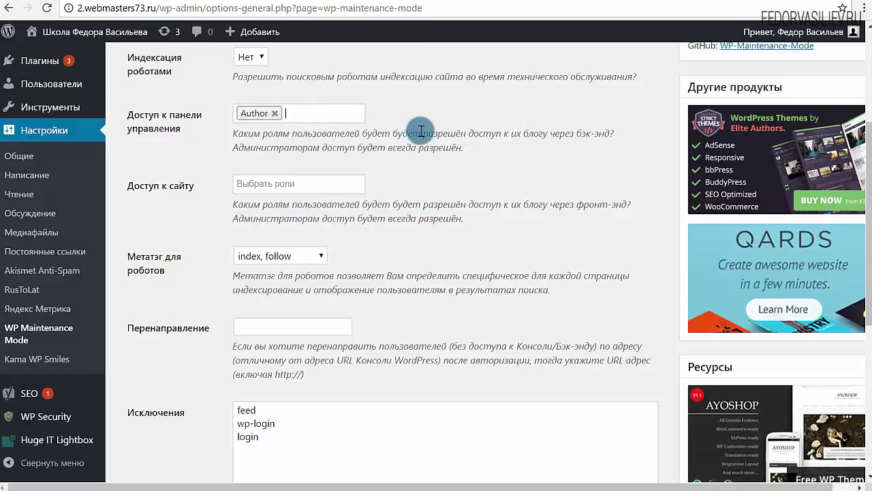
{"action": "left_click", "coordinate": [276, 113]}
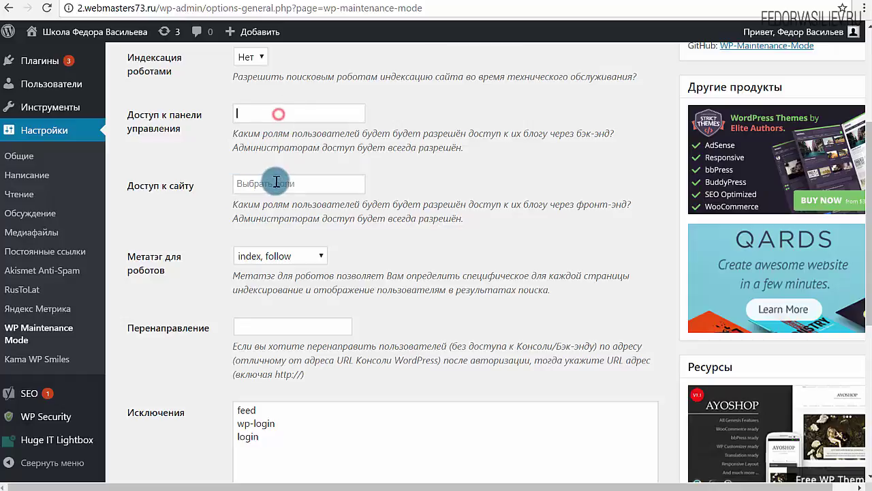
- Add the Author role to the site access setting (Доступ к сайту) and remove it again
{"action": "left_click", "coordinate": [276, 182]}
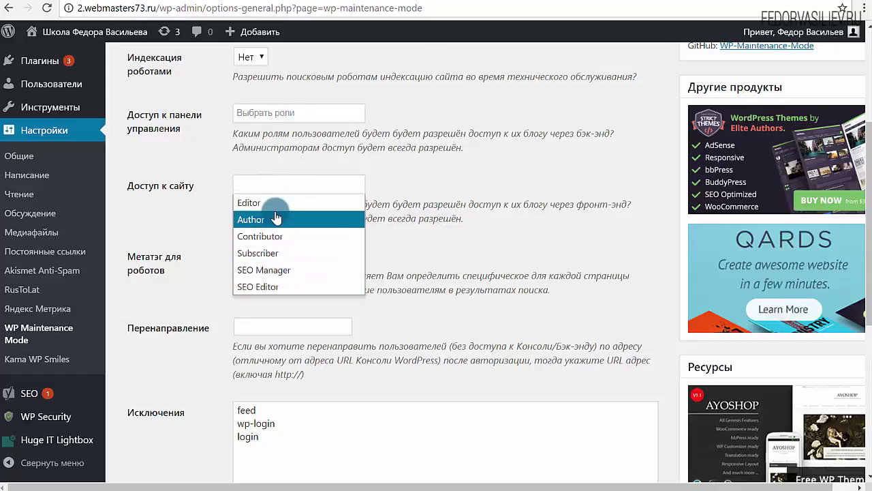
{"action": "left_click", "coordinate": [257, 219]}
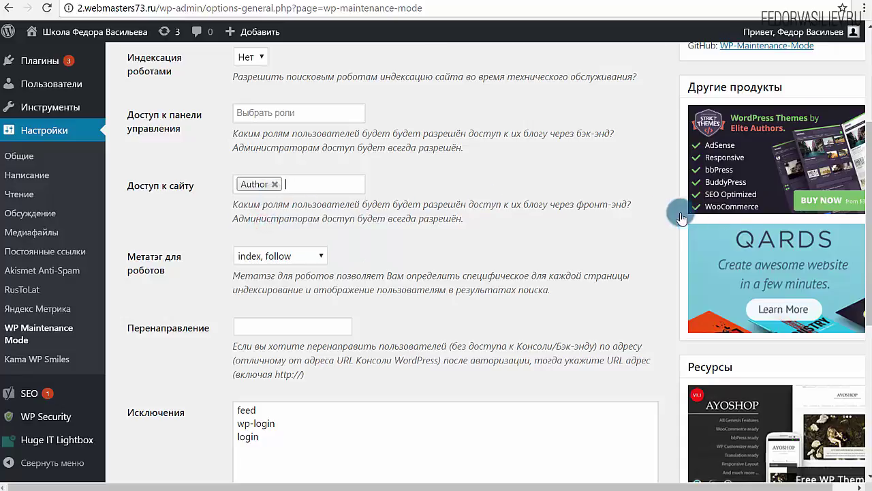
{"action": "left_click_drag", "start_coordinate": [633, 205], "coordinate": [583, 203]}
{"action": "left_click", "coordinate": [275, 184]}
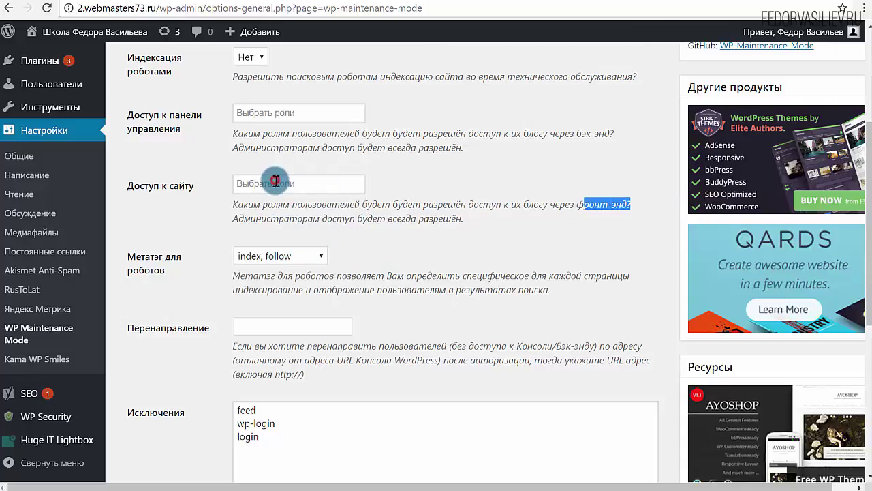
{"action": "scroll", "coordinate": [482, 154], "scroll_direction": "down", "scroll_amount": 2}
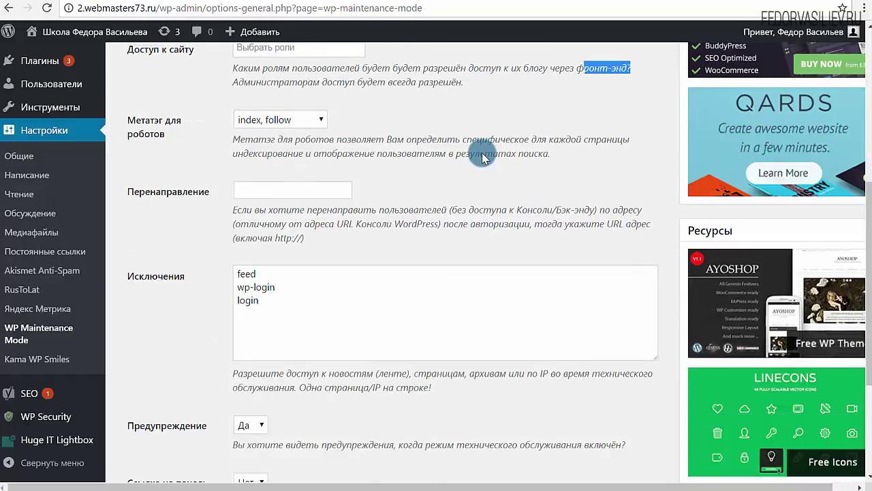
- Look through the options of the robots meta tag setting (Метатэг для роботов), keeping index, follow
{"action": "left_click", "coordinate": [318, 121]}
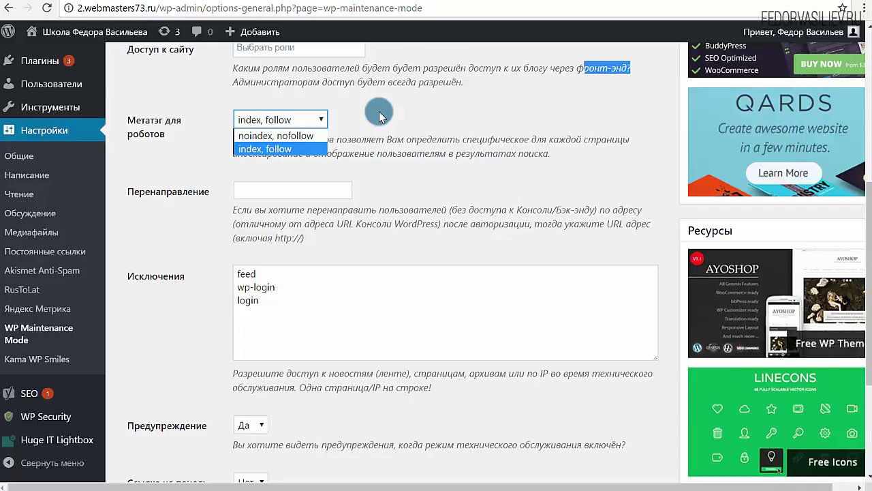
{"action": "left_click", "coordinate": [380, 116]}
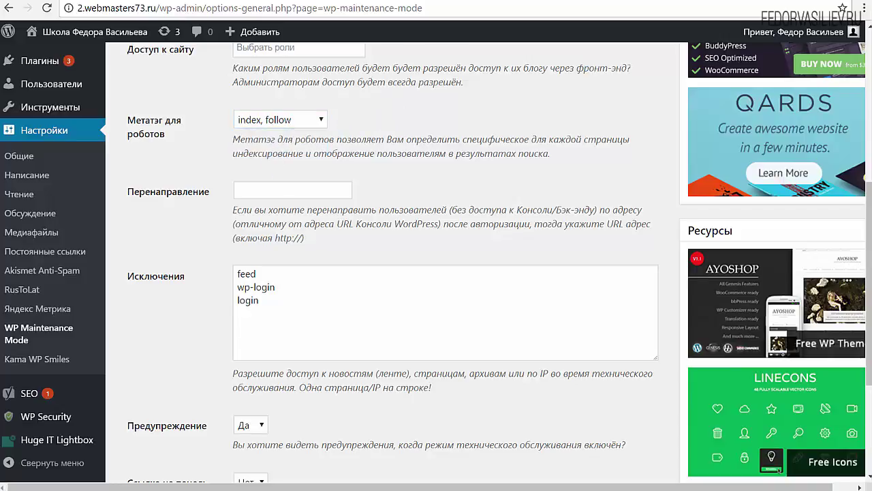
{"action": "left_click", "coordinate": [267, 123]}
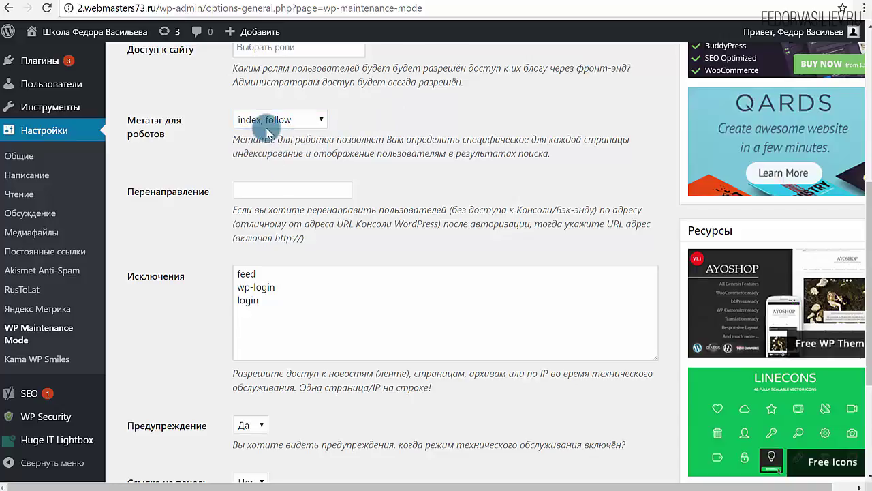
{"action": "left_click", "coordinate": [260, 121]}
{"action": "left_click", "coordinate": [355, 109]}
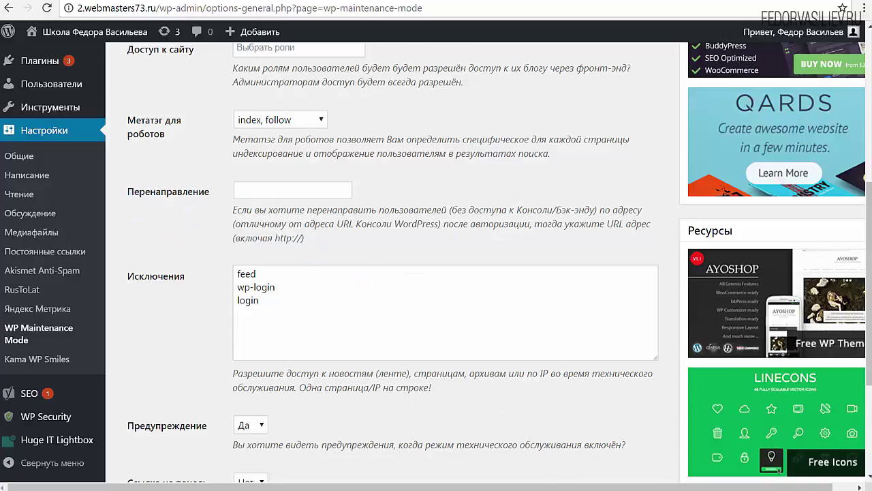
- Read the descriptions of the redirect (Перенаправление) and notice (Предупреждение) settings
{"action": "left_click_drag", "start_coordinate": [305, 238], "coordinate": [221, 208]}
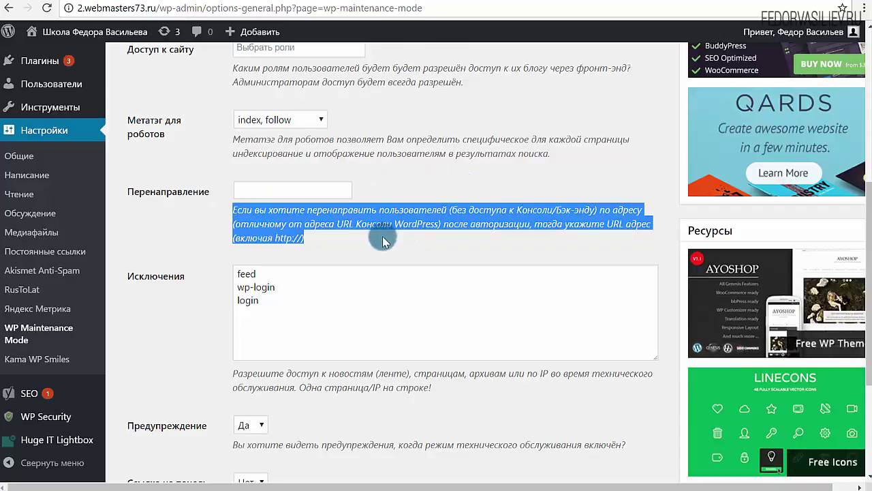
{"action": "left_click", "coordinate": [421, 230]}
{"action": "scroll", "coordinate": [420, 230], "scroll_direction": "down", "scroll_amount": 2}
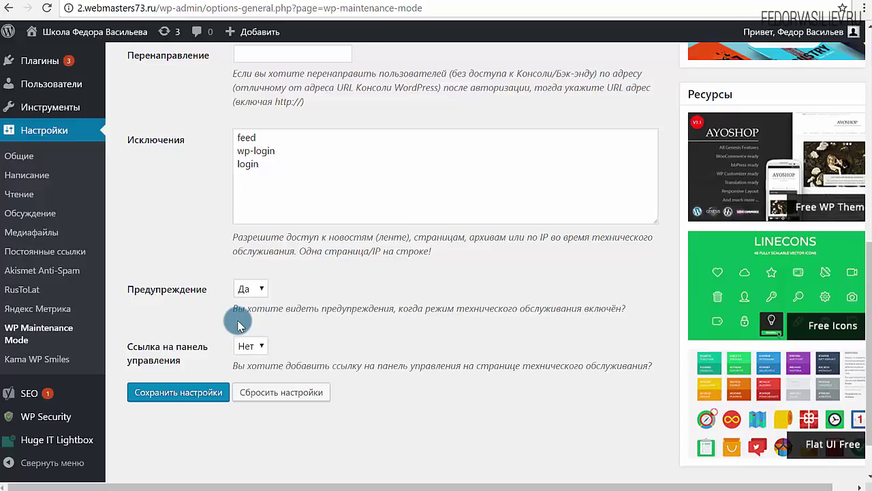
{"action": "left_click_drag", "start_coordinate": [302, 307], "coordinate": [444, 312]}
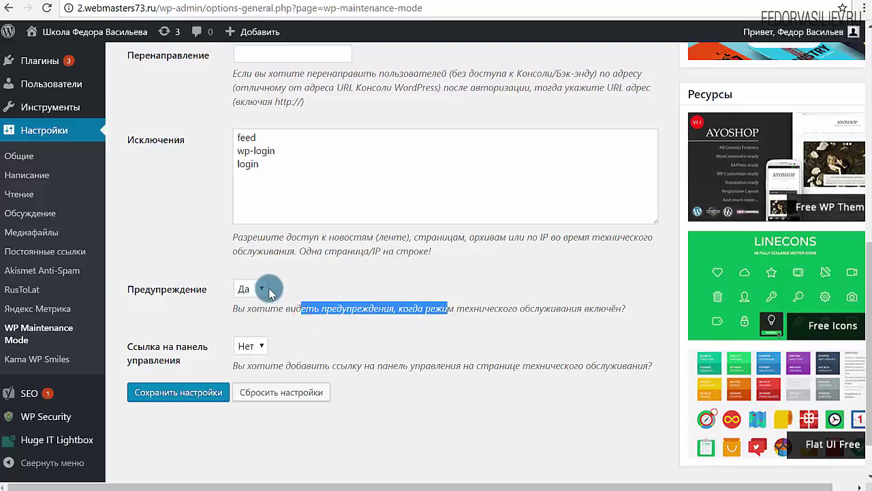
{"action": "left_click", "coordinate": [348, 263]}
- Set the dashboard link option (Ссылка на панель управления) to Да and save the settings
{"action": "scroll", "coordinate": [347, 263], "scroll_direction": "down", "scroll_amount": 2}
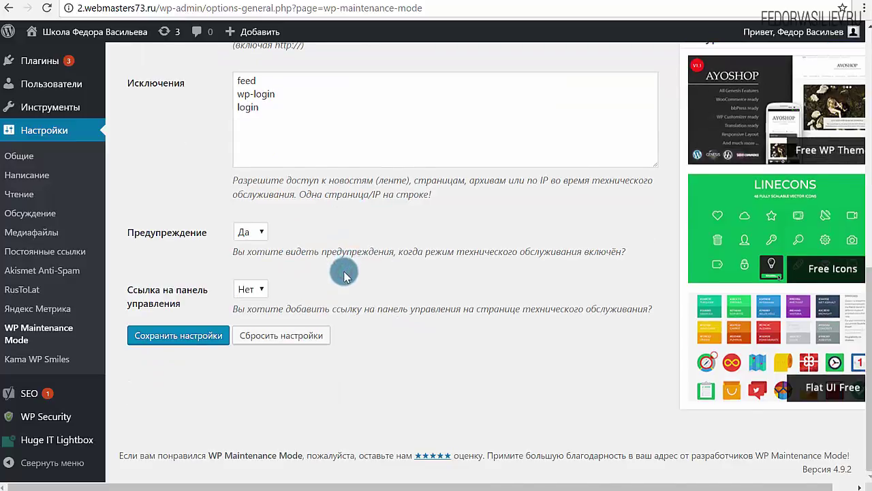
{"action": "left_click", "coordinate": [250, 289]}
{"action": "left_click", "coordinate": [246, 304]}
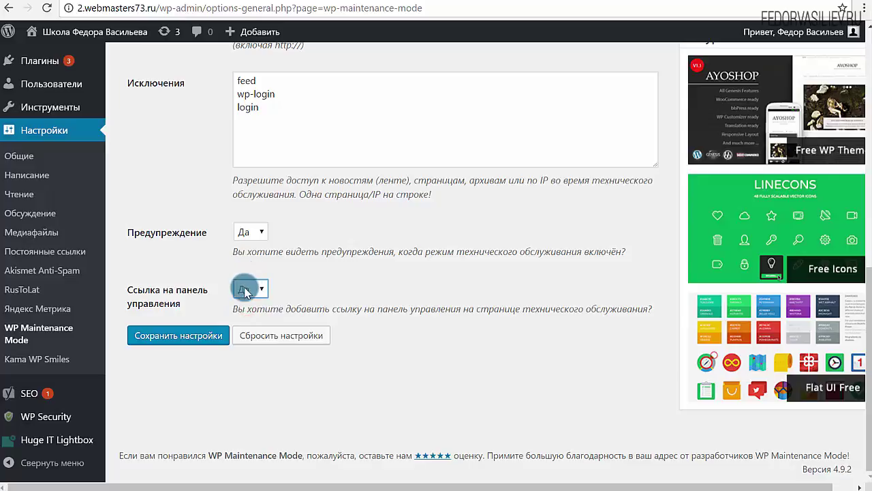
{"action": "left_click", "coordinate": [179, 334]}
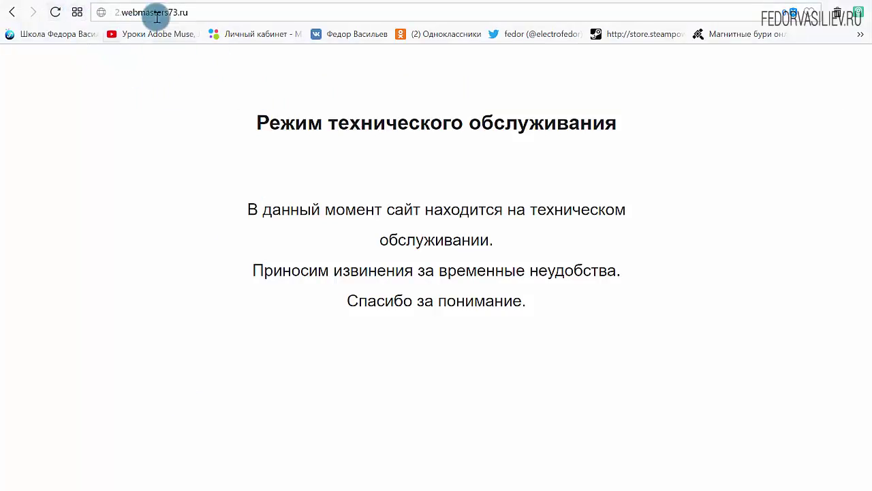
- Reload the maintenance page at 2.webmasters73.ru in the other browser and follow its Панель управления link
{"action": "left_click", "coordinate": [188, 12]}
{"action": "left_click", "coordinate": [230, 11]}
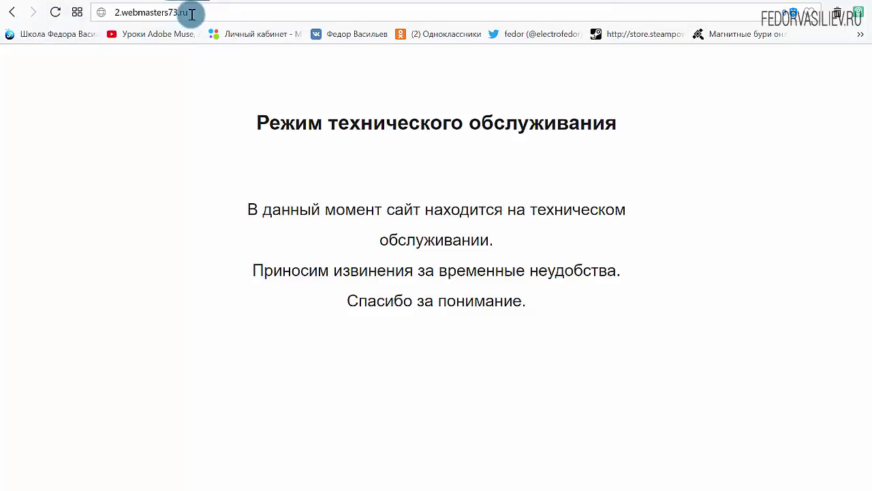
{"action": "left_click_drag", "start_coordinate": [227, 11], "coordinate": [179, 12]}
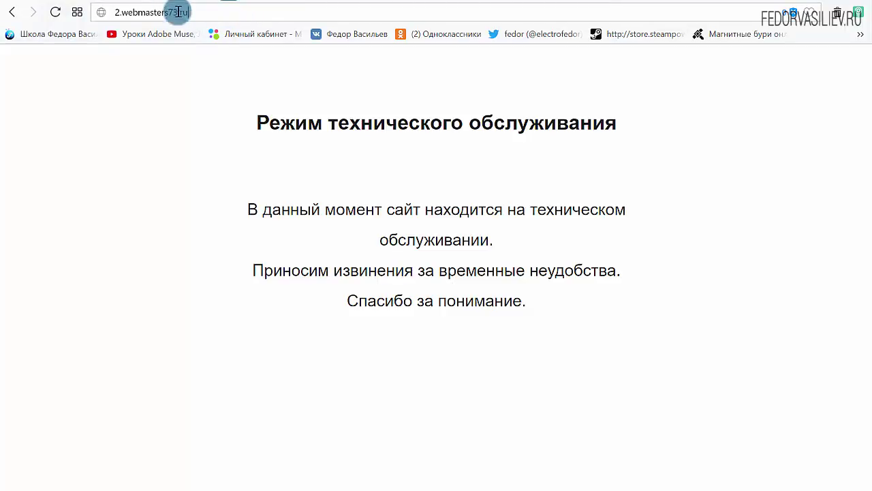
{"action": "left_click", "coordinate": [220, 15]}
{"action": "left_click", "coordinate": [58, 21]}
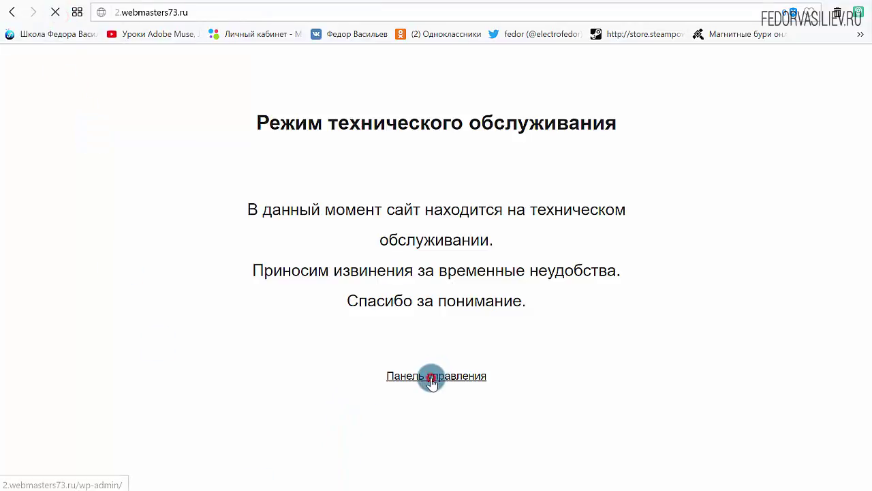
{"action": "left_click", "coordinate": [432, 378]}
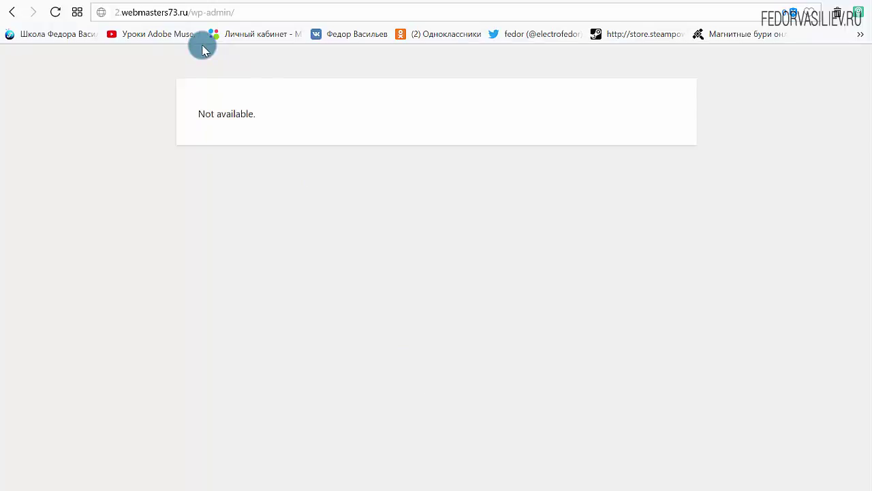
- Examine the opened page's wp-admin address and message, and go back to the maintenance page
{"action": "left_click", "coordinate": [219, 13]}
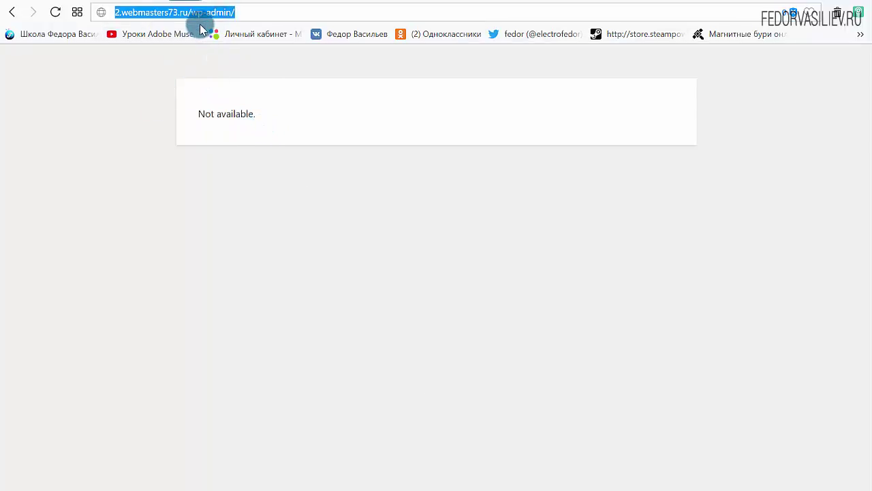
{"action": "left_click_drag", "start_coordinate": [246, 12], "coordinate": [102, 9]}
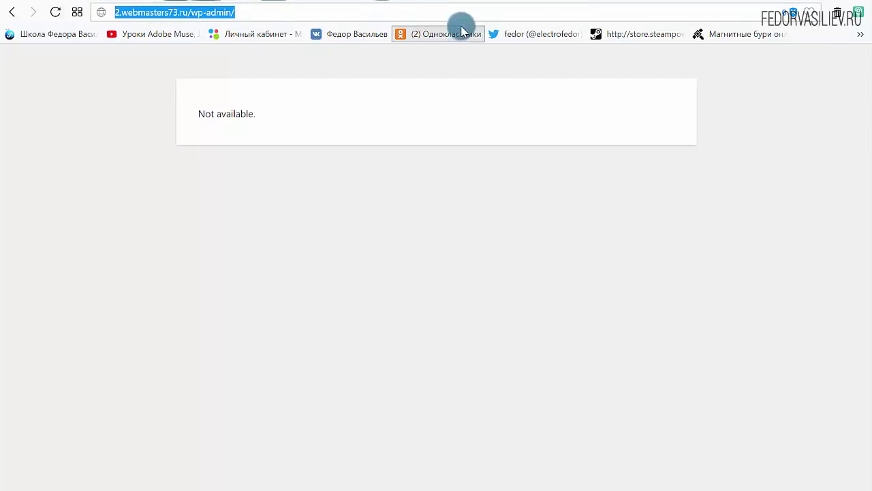
{"action": "left_click_drag", "start_coordinate": [200, 119], "coordinate": [284, 123]}
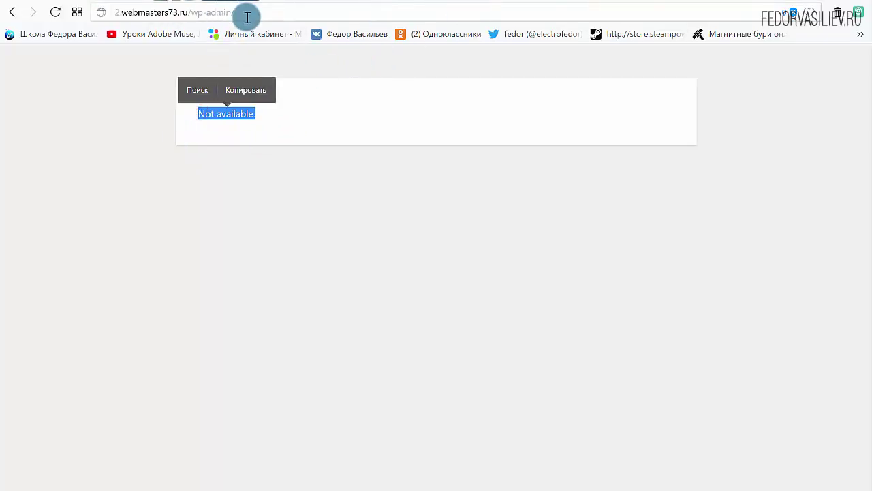
{"action": "left_click_drag", "start_coordinate": [242, 15], "coordinate": [185, 20]}
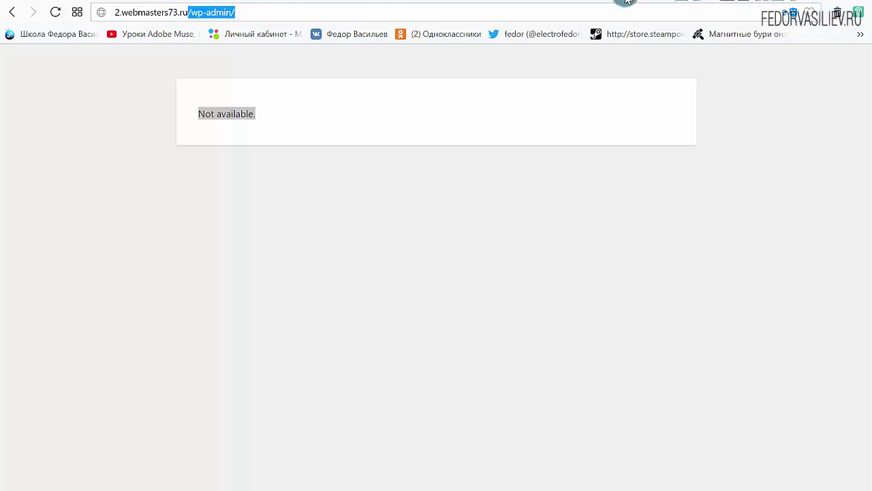
{"action": "left_click", "coordinate": [10, 12]}
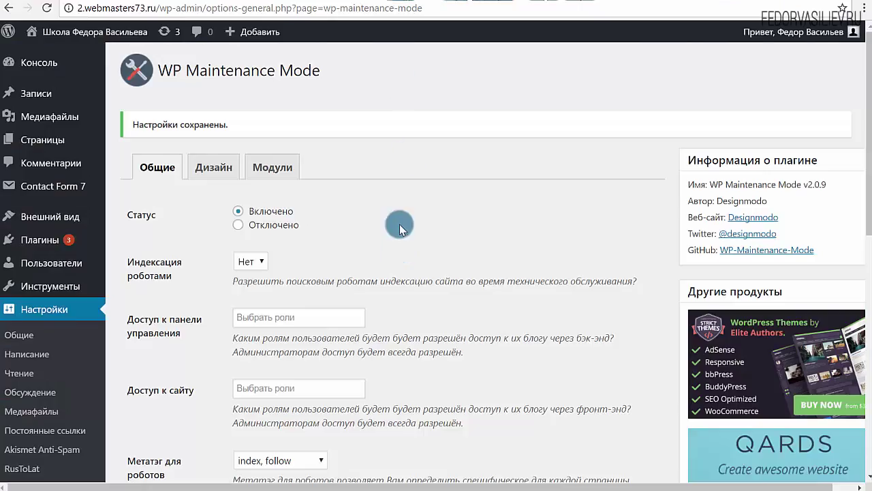
- Return to the plugin's general settings, choose the dashboard link option (Ссылка на панель управления) again and save
{"action": "scroll", "coordinate": [399, 224], "scroll_direction": "down", "scroll_amount": 7}
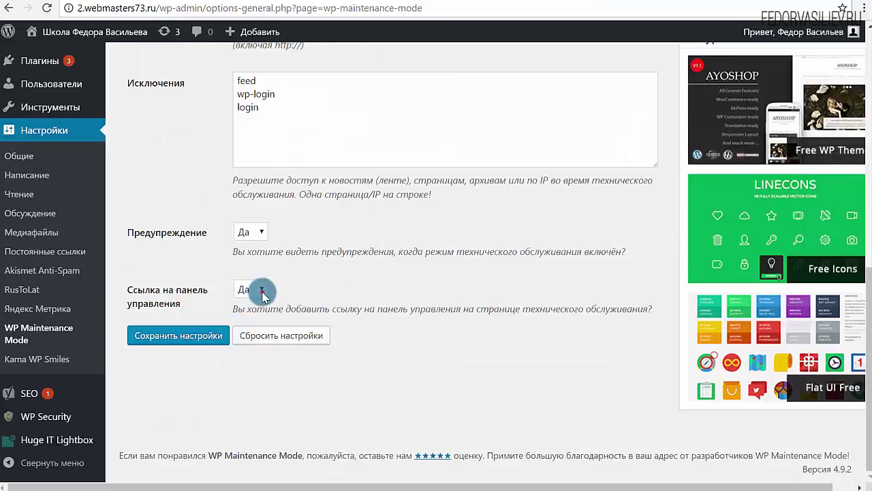
{"action": "left_click", "coordinate": [263, 292]}
{"action": "left_click", "coordinate": [245, 302]}
{"action": "left_click", "coordinate": [204, 335]}
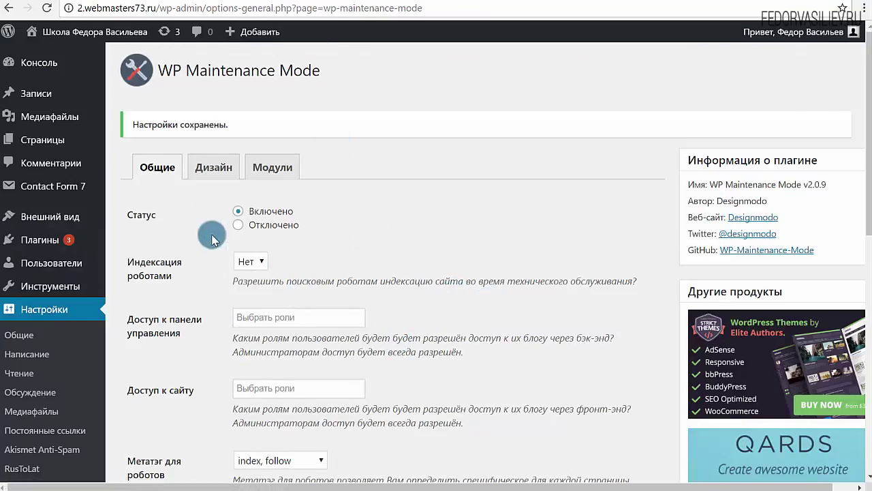
- Open the plugin's design settings and compare the heading field (Заголовок) with the heading on the maintenance page
{"action": "left_click", "coordinate": [217, 169]}
{"action": "scroll", "coordinate": [483, 152], "scroll_direction": "down", "scroll_amount": 2}
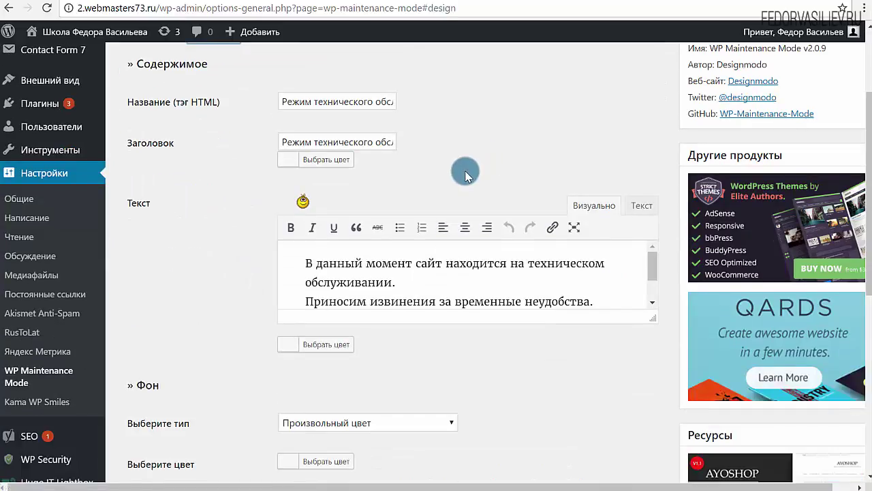
{"action": "scroll", "coordinate": [466, 175], "scroll_direction": "up", "scroll_amount": 1}
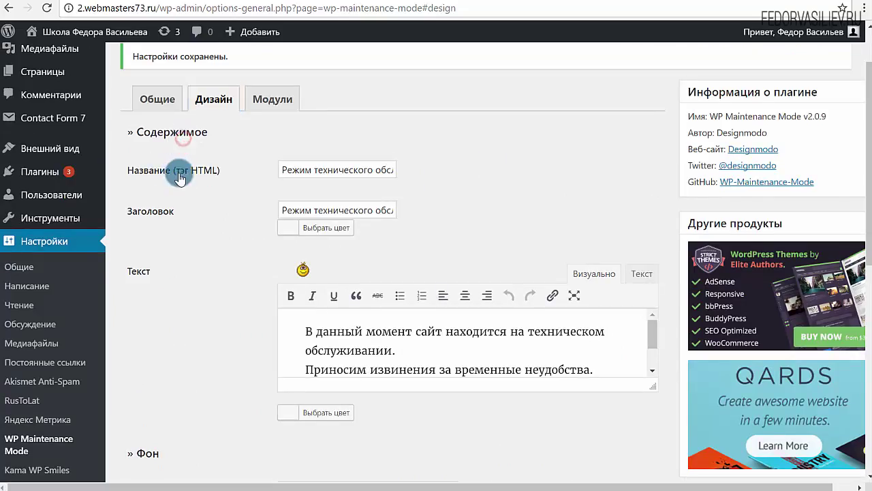
{"action": "left_click_drag", "start_coordinate": [281, 209], "coordinate": [460, 211]}
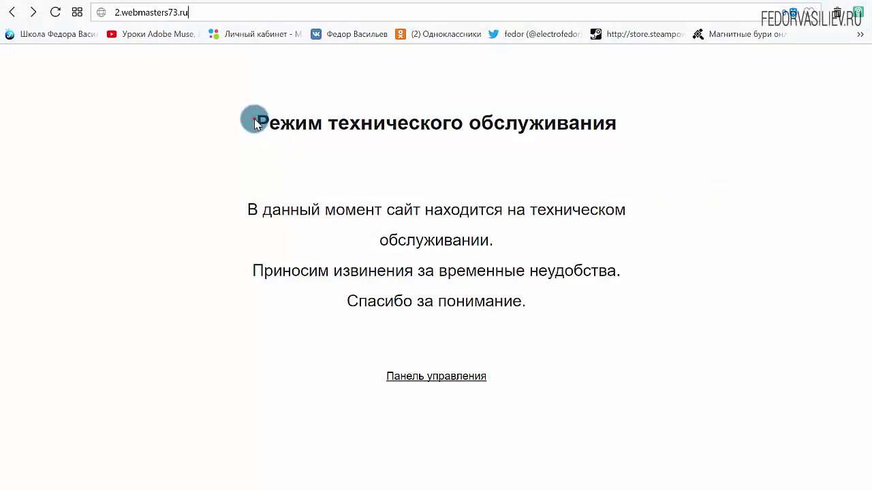
{"action": "left_click_drag", "start_coordinate": [253, 120], "coordinate": [621, 121]}
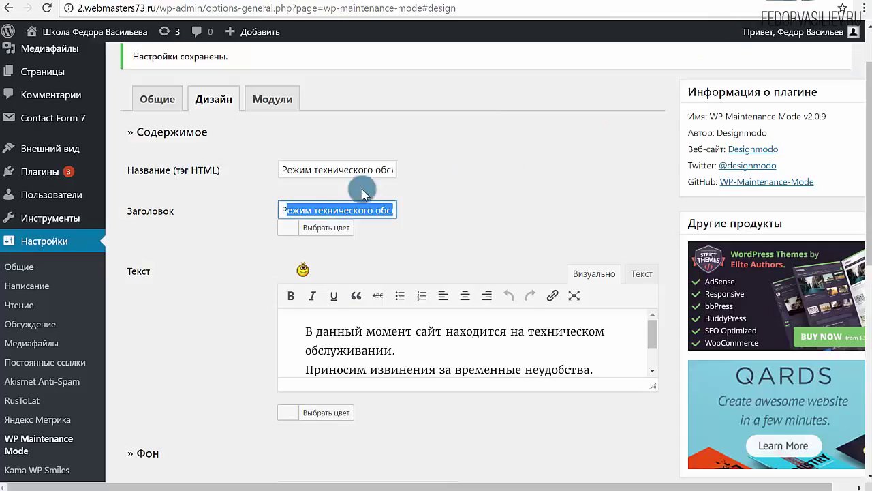
{"action": "left_click", "coordinate": [507, 222]}
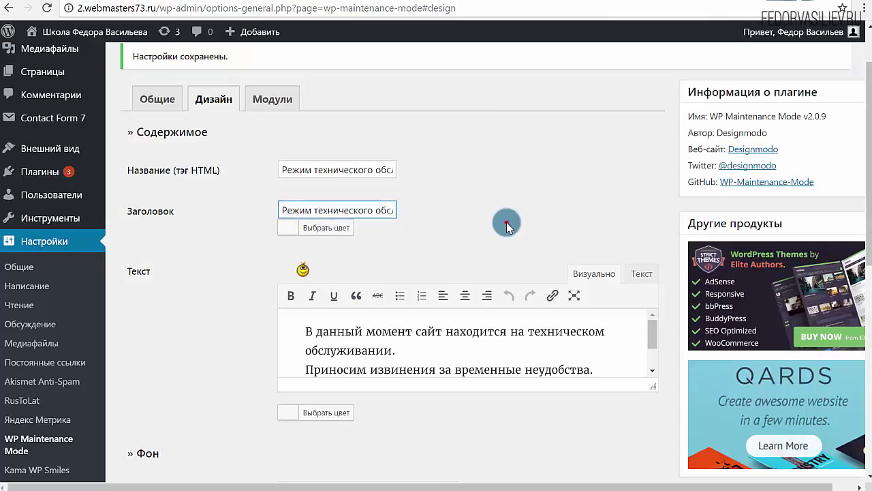
- View the colour picker for the maintenance page heading and close it without choosing a colour
{"action": "left_click", "coordinate": [285, 227]}
{"action": "mouse_move", "coordinate": [304, 270]}
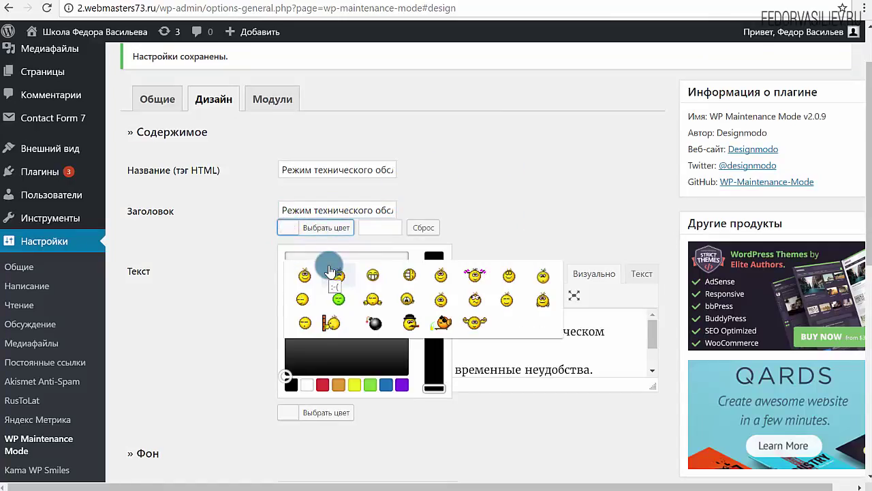
{"action": "left_click", "coordinate": [547, 202]}
{"action": "left_click", "coordinate": [294, 225]}
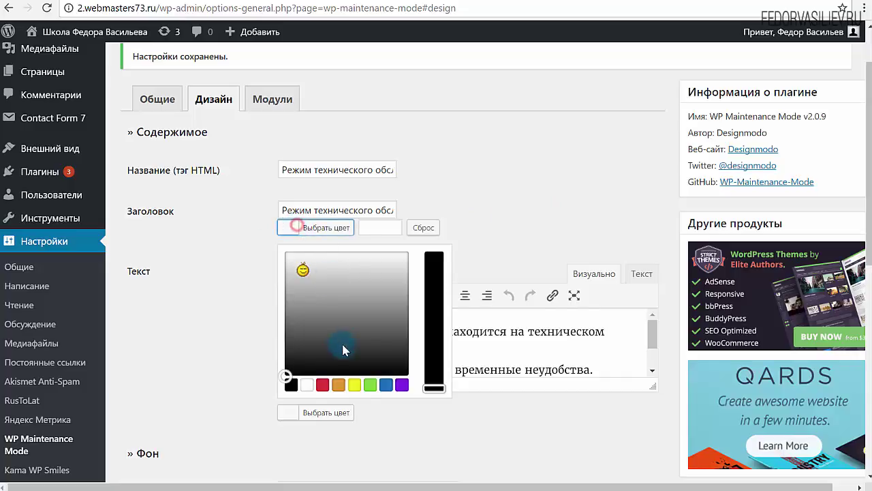
{"action": "left_click", "coordinate": [522, 200]}
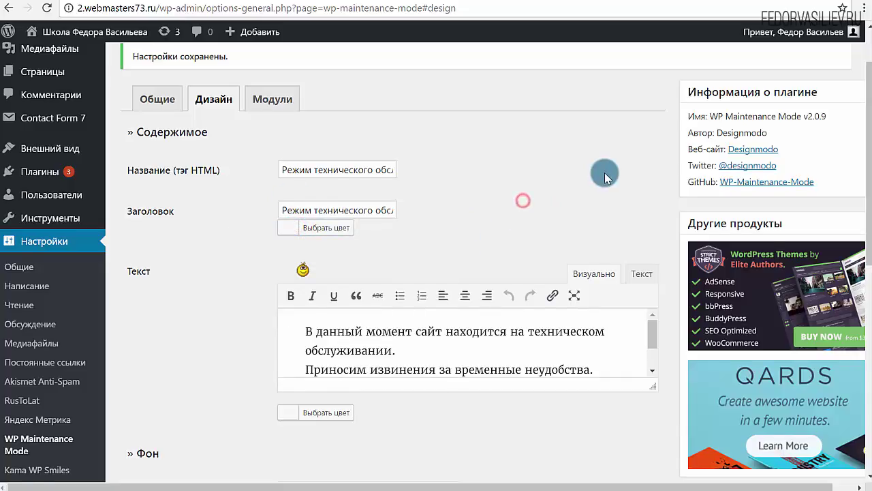
- Enlarge the maintenance text editor (Текст) to show the full message and select all of its text
{"action": "scroll", "coordinate": [604, 175], "scroll_direction": "down", "scroll_amount": 1}
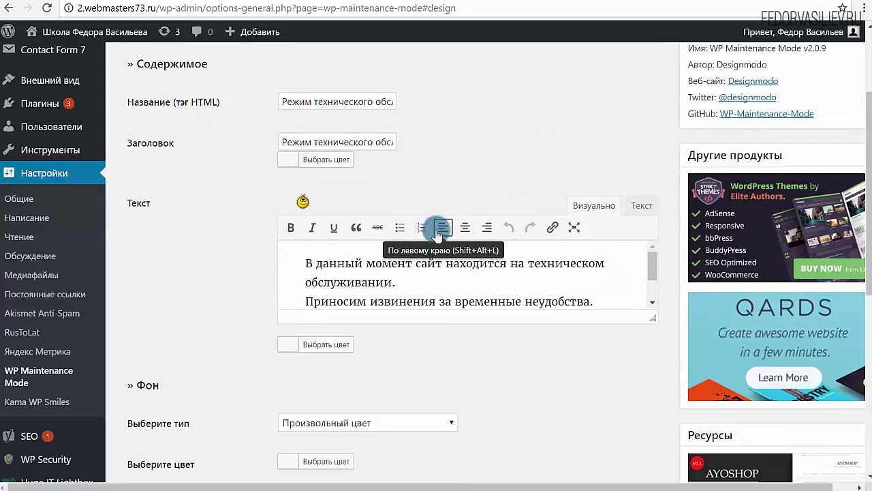
{"action": "left_click_drag", "start_coordinate": [642, 321], "coordinate": [648, 391]}
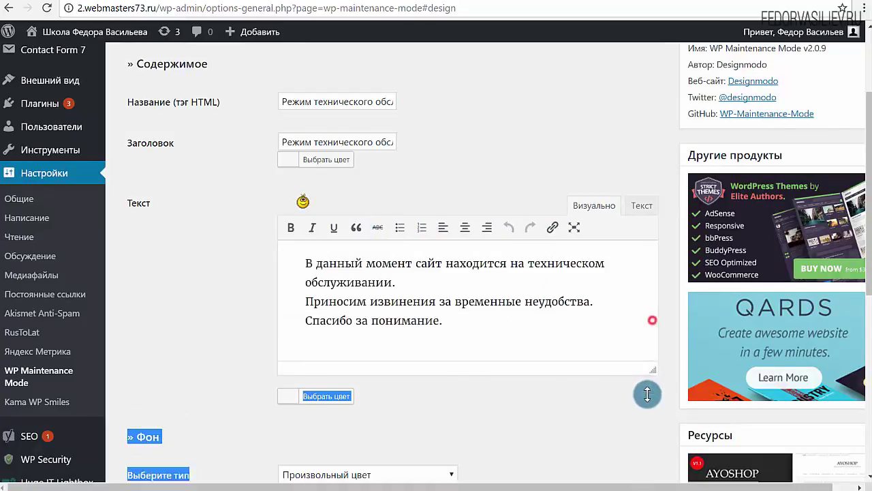
{"action": "left_click", "coordinate": [548, 349]}
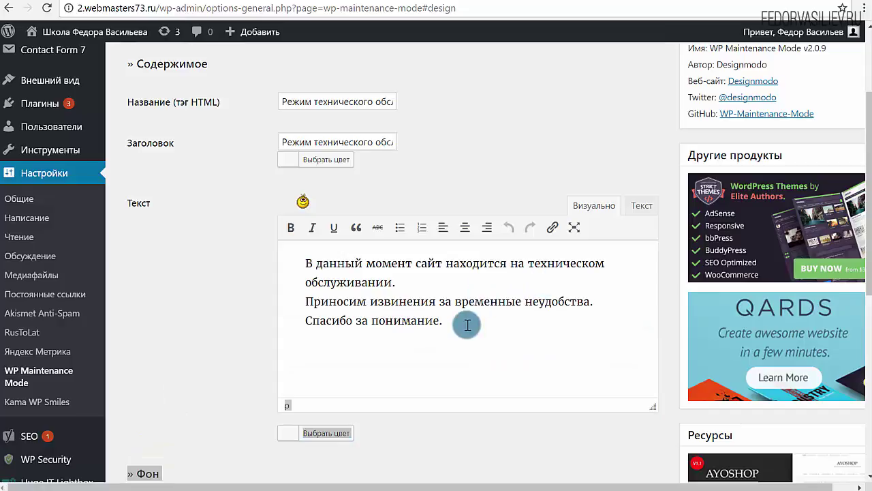
{"action": "left_click_drag", "start_coordinate": [468, 330], "coordinate": [258, 249]}
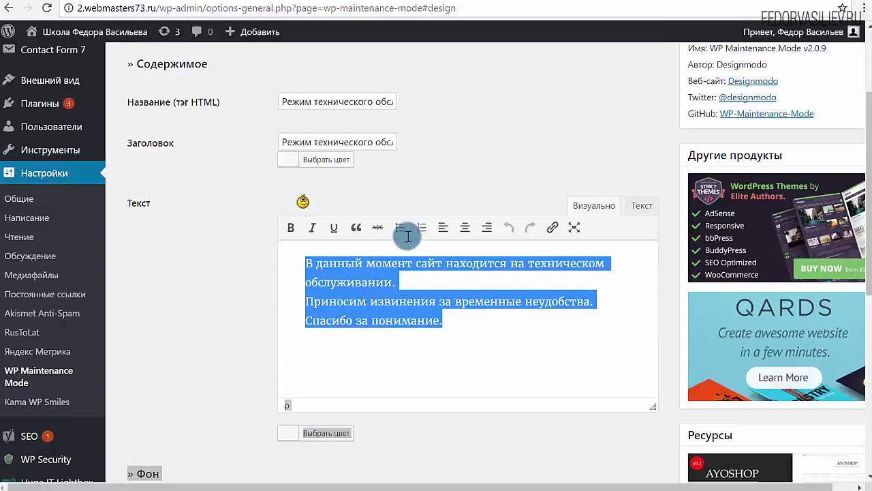
- View the colour picker for the maintenance message text and close it without choosing a colour
{"action": "scroll", "coordinate": [467, 136], "scroll_direction": "down", "scroll_amount": 2}
{"action": "left_click", "coordinate": [447, 306]}
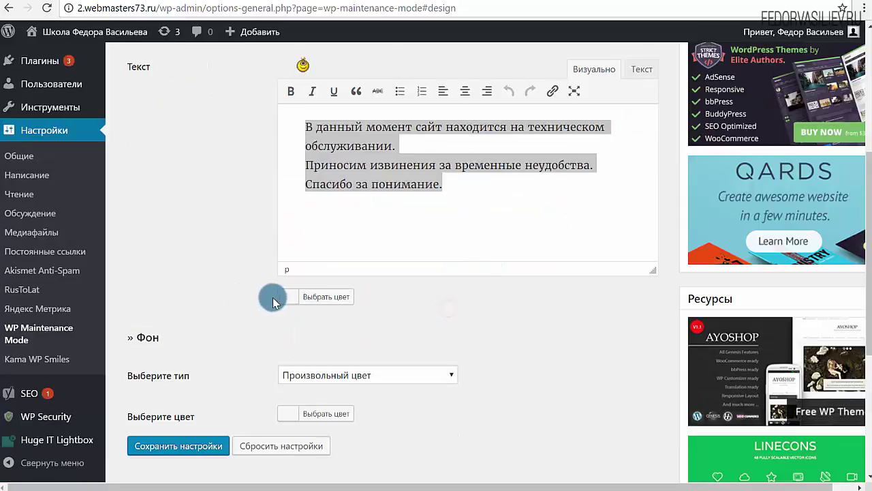
{"action": "left_click", "coordinate": [278, 298]}
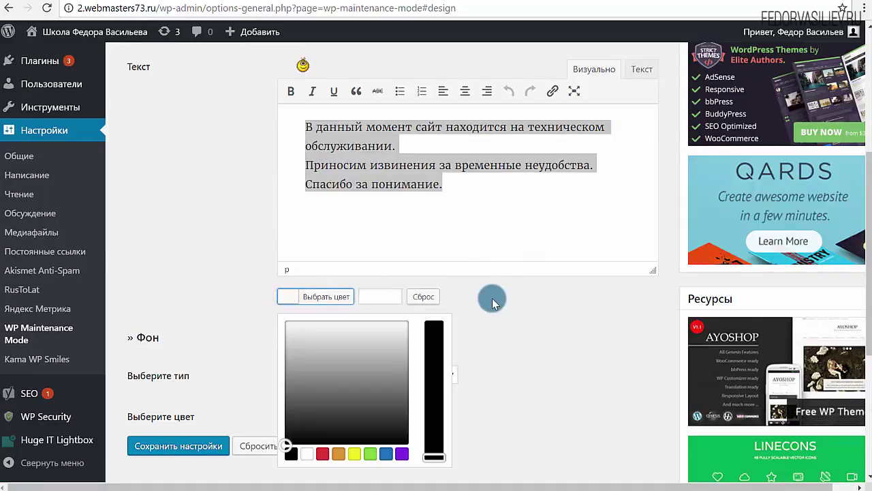
{"action": "left_click", "coordinate": [495, 230]}
{"action": "left_click", "coordinate": [438, 188]}
{"action": "left_click_drag", "start_coordinate": [487, 190], "coordinate": [286, 117]}
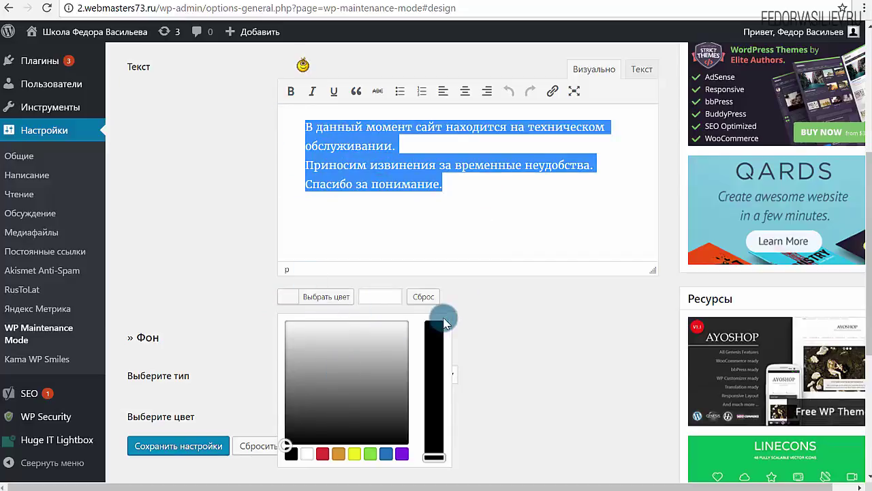
{"action": "left_click", "coordinate": [472, 302]}
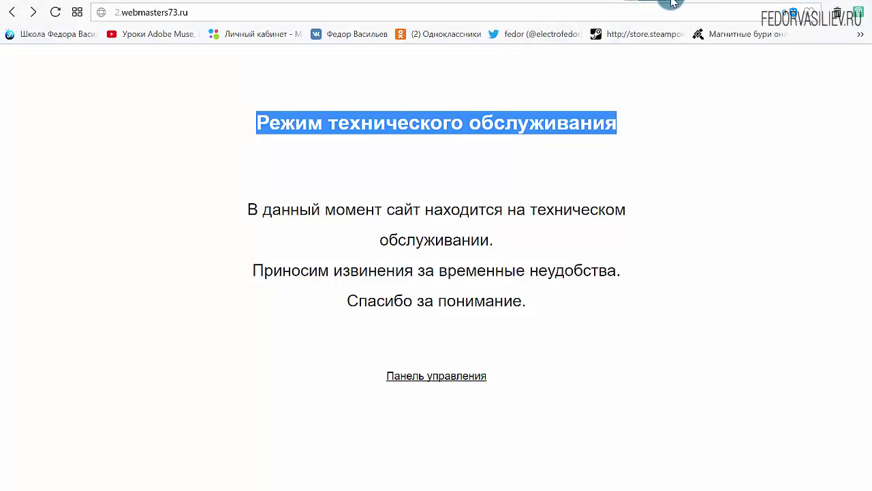
- Look over the example maintenance page on wordpress1.loc, including its background, text colours and countdown
{"action": "left_click", "coordinate": [673, 1]}
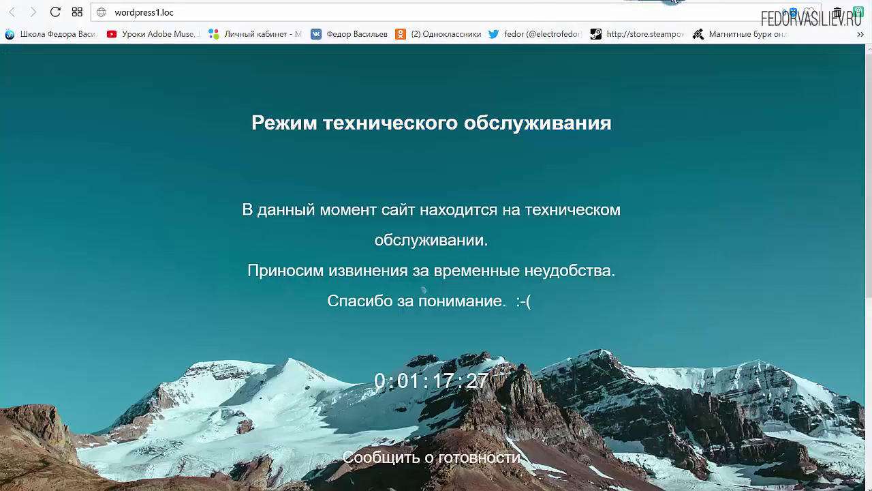
{"action": "scroll", "coordinate": [328, 149], "scroll_direction": "down", "scroll_amount": 3}
{"action": "scroll", "coordinate": [328, 150], "scroll_direction": "up", "scroll_amount": 3}
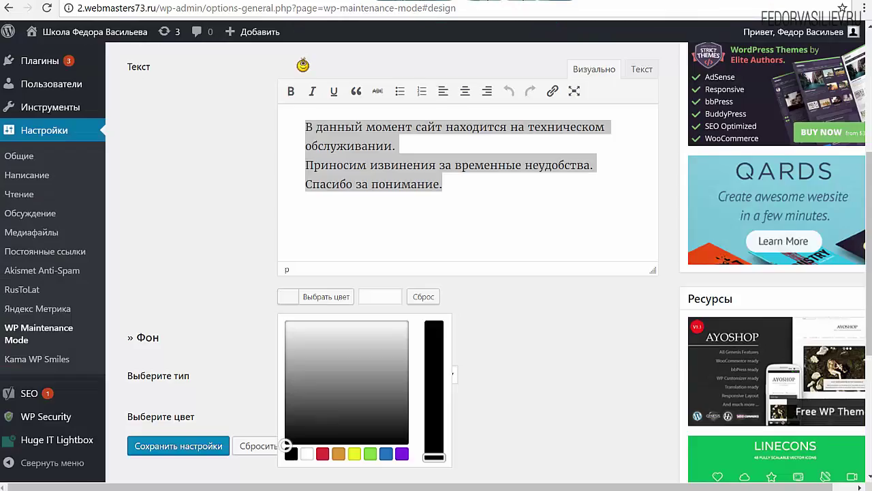
- Set the background type to Загруженное фоновое изображение and check the size required for an uploaded image
{"action": "scroll", "coordinate": [125, 200], "scroll_direction": "down", "scroll_amount": 2}
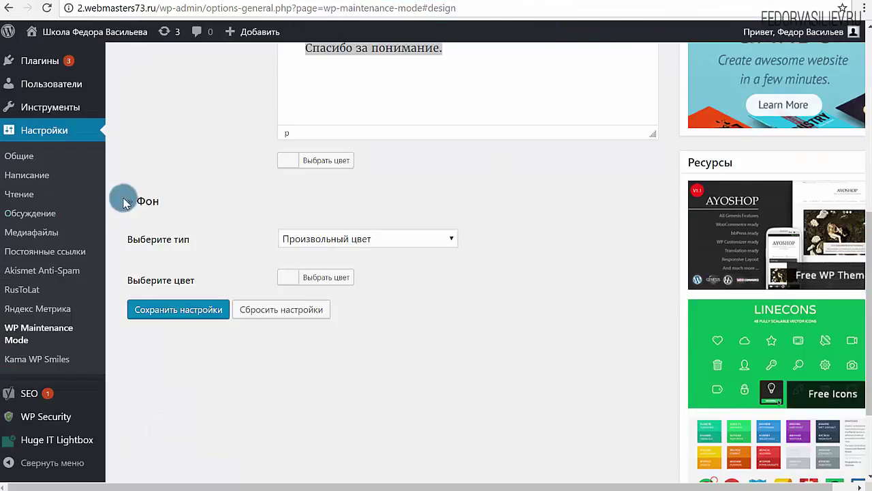
{"action": "left_click", "coordinate": [330, 237]}
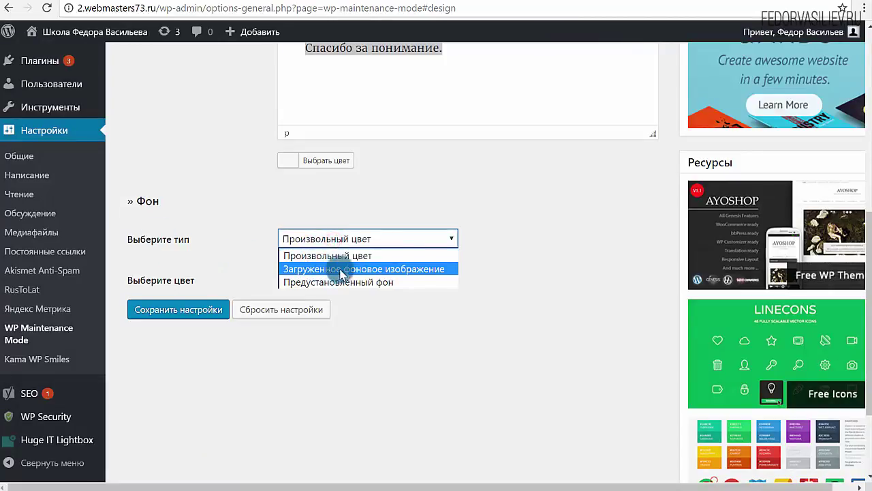
{"action": "left_click", "coordinate": [422, 268]}
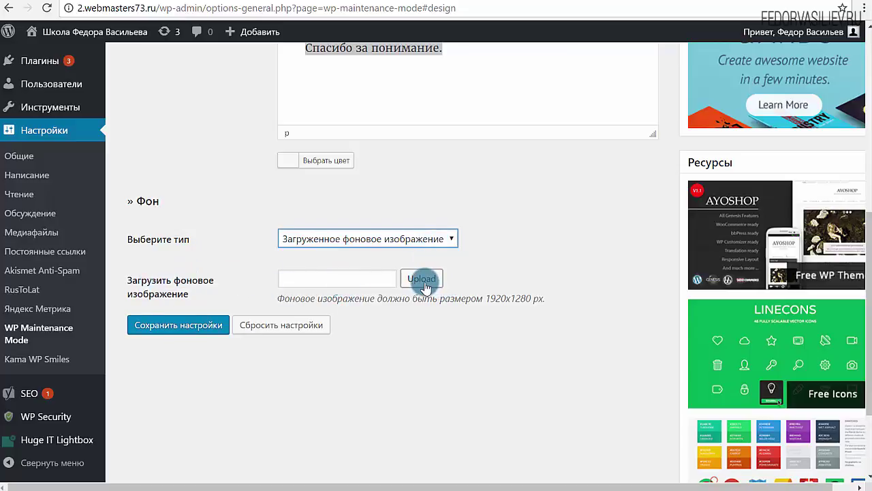
{"action": "left_click_drag", "start_coordinate": [322, 298], "coordinate": [592, 301]}
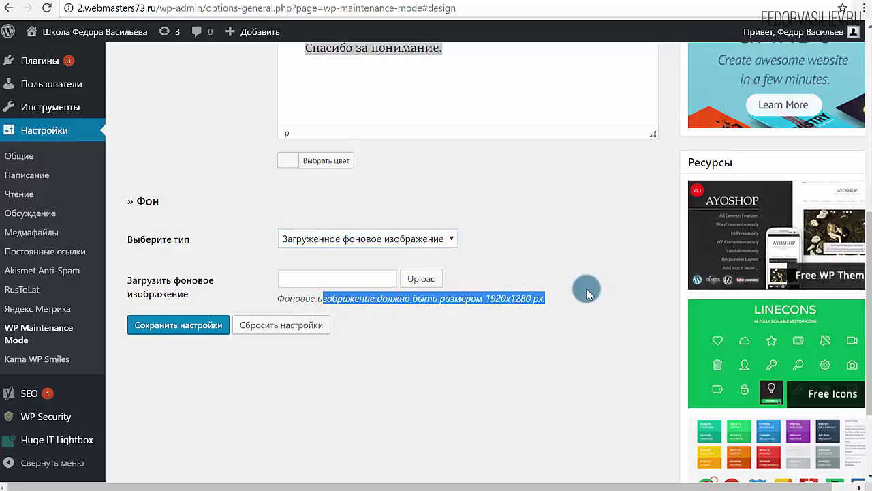
{"action": "left_click", "coordinate": [524, 298]}
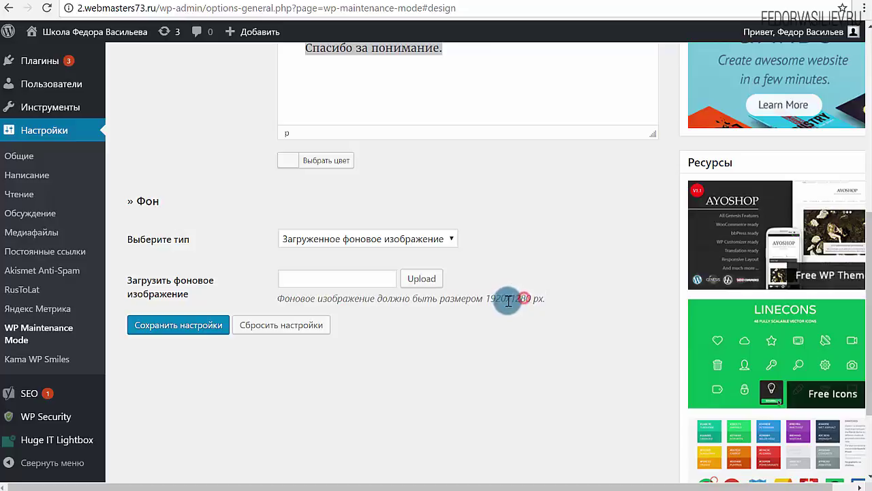
- Set the background type to Предустановленный фон and choose the teal snowy mountain image from the presets
{"action": "left_click", "coordinate": [389, 238]}
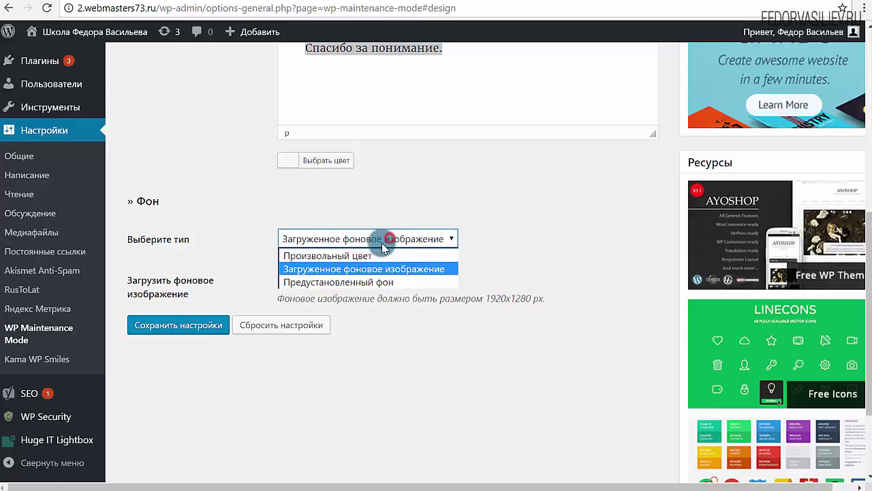
{"action": "left_click", "coordinate": [322, 281]}
{"action": "scroll", "coordinate": [387, 252], "scroll_direction": "down", "scroll_amount": 2}
{"action": "scroll", "coordinate": [440, 245], "scroll_direction": "down", "scroll_amount": 6}
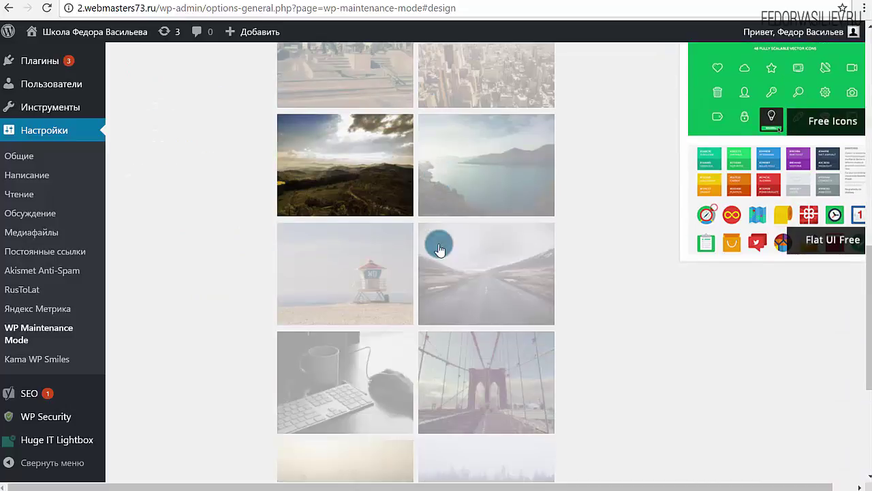
{"action": "scroll", "coordinate": [461, 261], "scroll_direction": "up", "scroll_amount": 3}
{"action": "scroll", "coordinate": [460, 264], "scroll_direction": "up", "scroll_amount": 2}
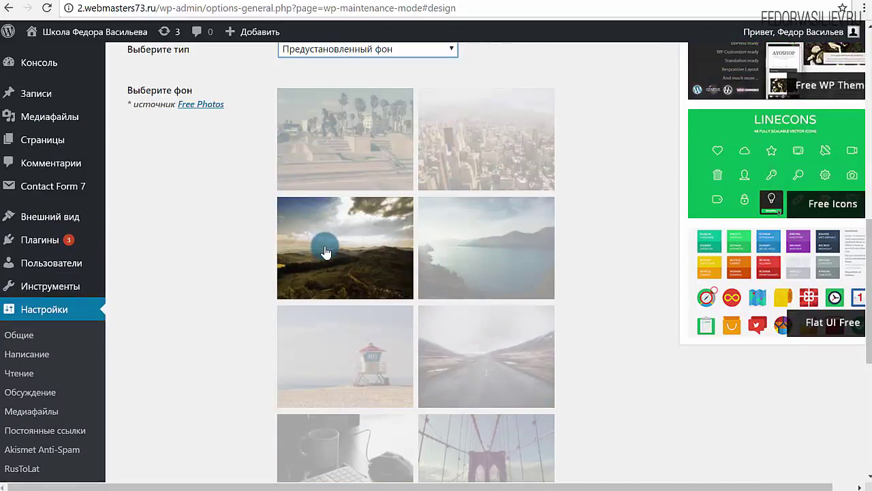
{"action": "scroll", "coordinate": [325, 216], "scroll_direction": "down", "scroll_amount": 2}
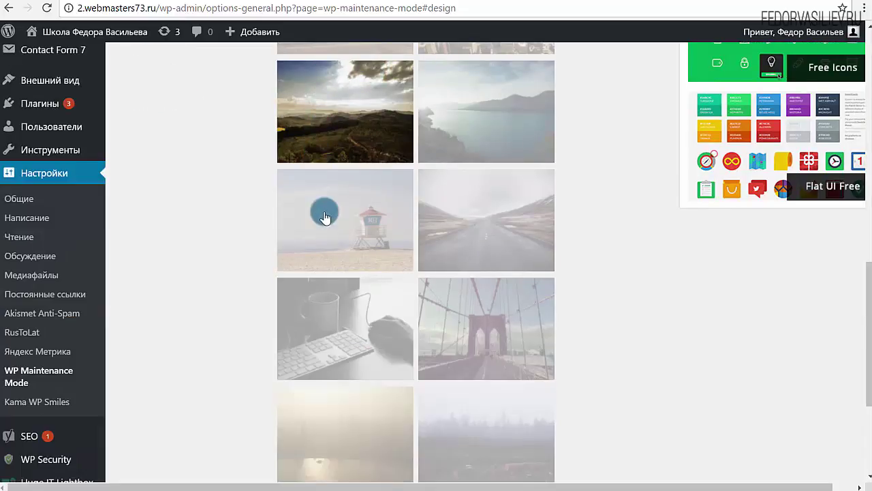
{"action": "scroll", "coordinate": [329, 208], "scroll_direction": "up", "scroll_amount": 2}
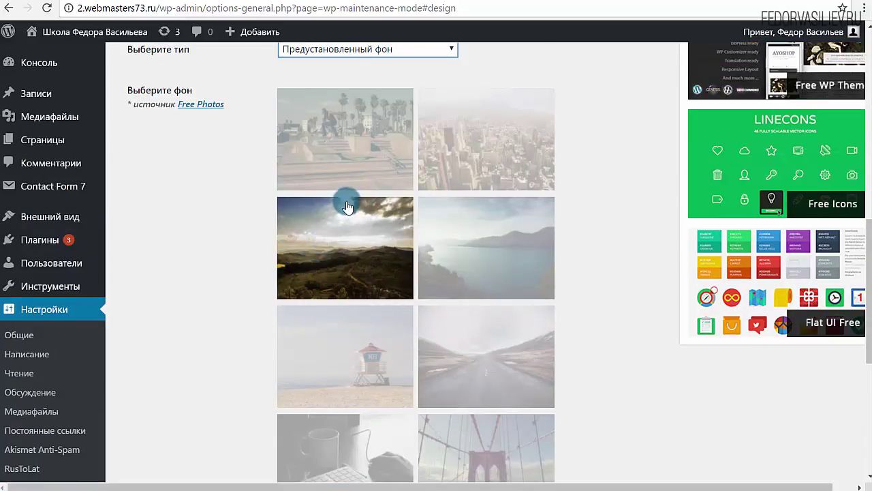
{"action": "scroll", "coordinate": [346, 195], "scroll_direction": "down", "scroll_amount": 4}
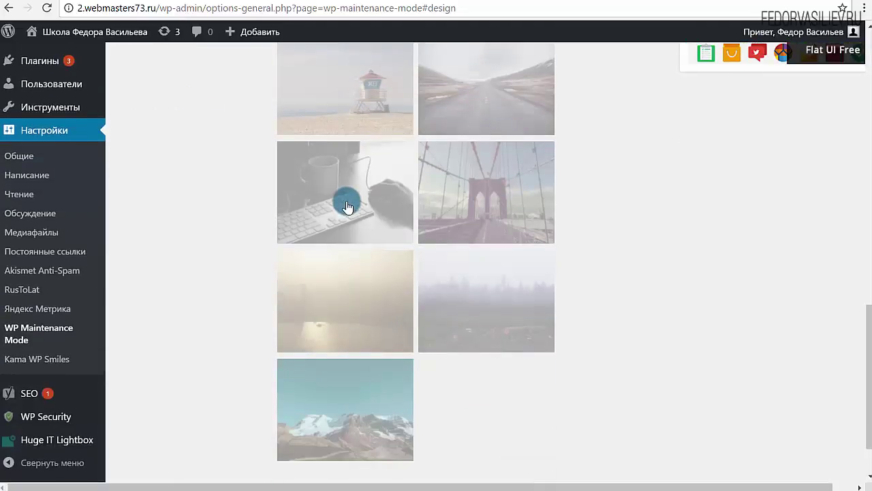
{"action": "left_click", "coordinate": [340, 396]}
{"action": "left_click", "coordinate": [379, 396]}
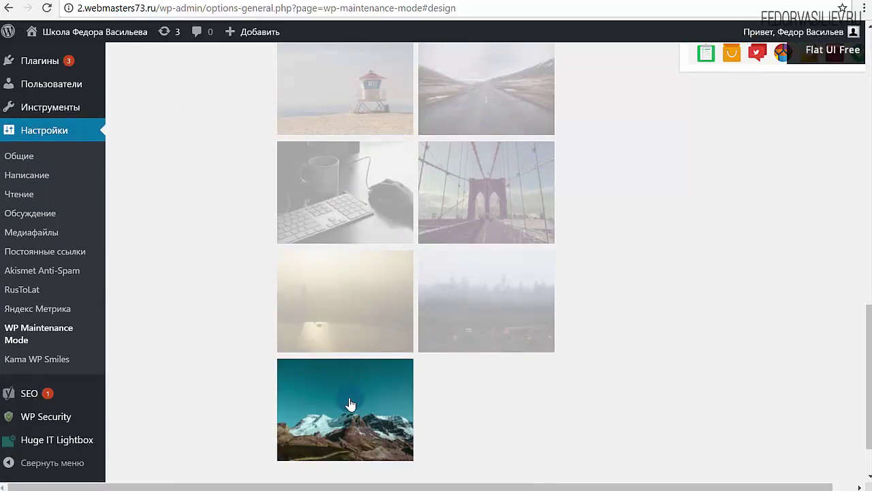
- Save the design settings and reload the site's maintenance page to check the new background
{"action": "scroll", "coordinate": [386, 298], "scroll_direction": "up", "scroll_amount": 6}
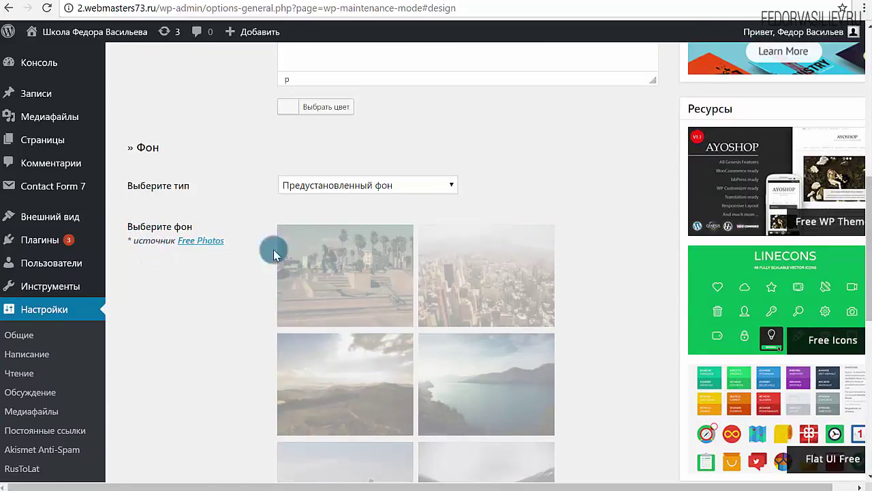
{"action": "scroll", "coordinate": [380, 252], "scroll_direction": "down", "scroll_amount": 5}
{"action": "scroll", "coordinate": [380, 255], "scroll_direction": "down", "scroll_amount": 2}
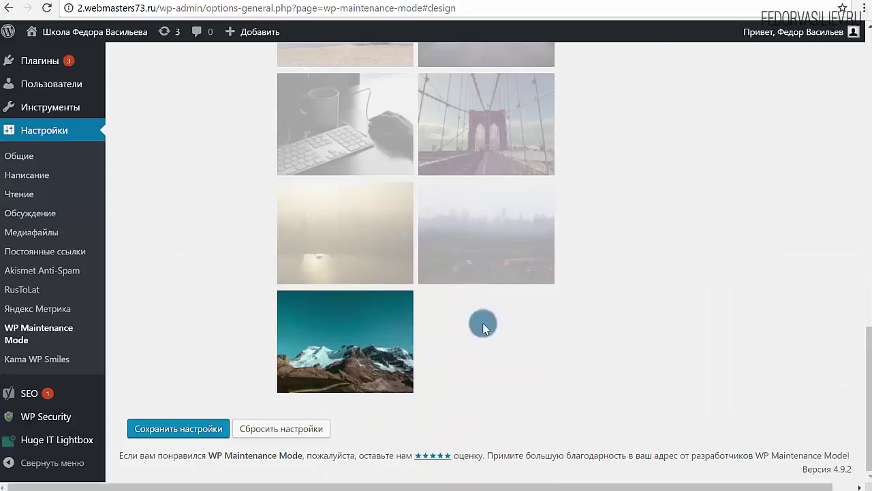
{"action": "left_click", "coordinate": [213, 424]}
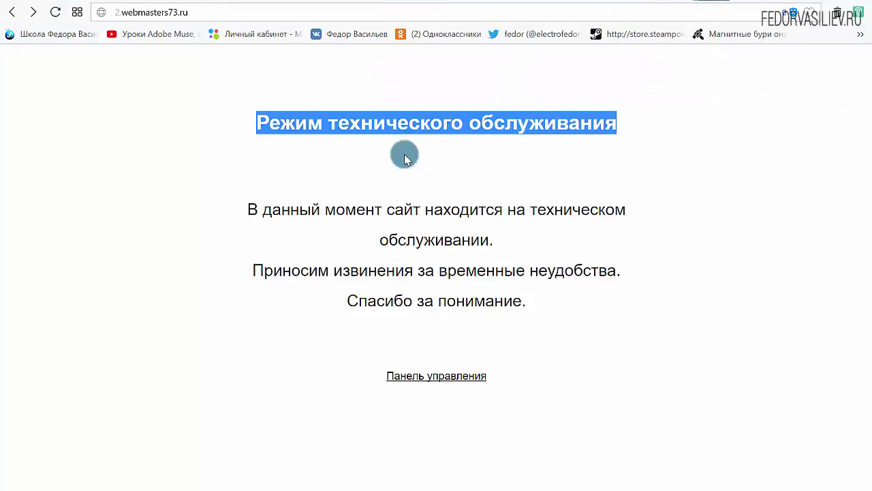
{"action": "left_click", "coordinate": [203, 141]}
{"action": "left_click", "coordinate": [56, 14]}
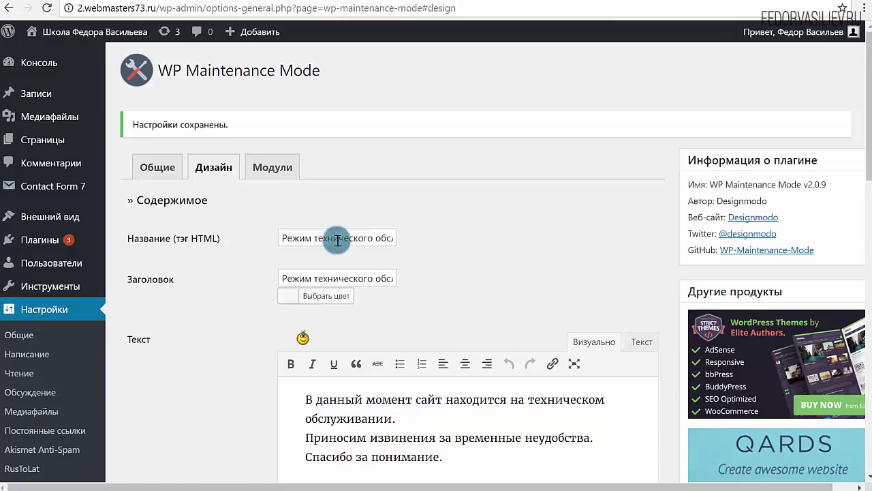
- Set the maintenance page heading (Заголовок) colour to white (#ffffff)
{"action": "scroll", "coordinate": [332, 236], "scroll_direction": "down", "scroll_amount": 1}
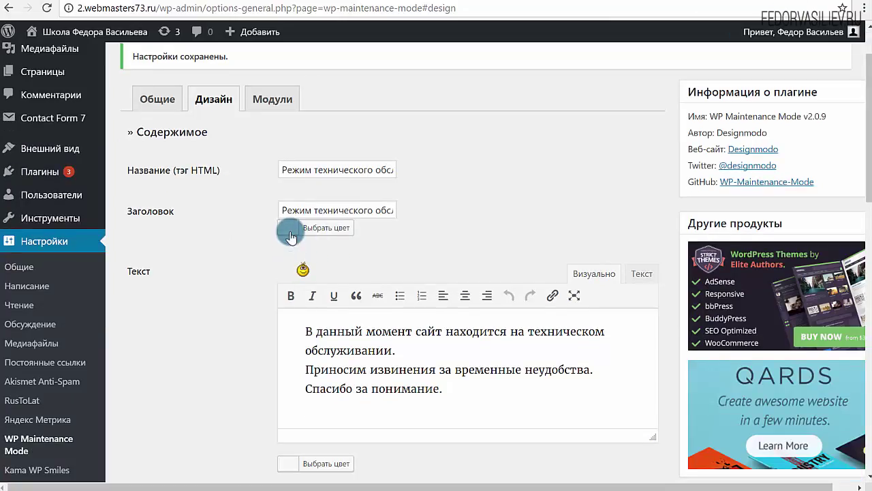
{"action": "left_click", "coordinate": [288, 228]}
{"action": "left_click", "coordinate": [306, 384]}
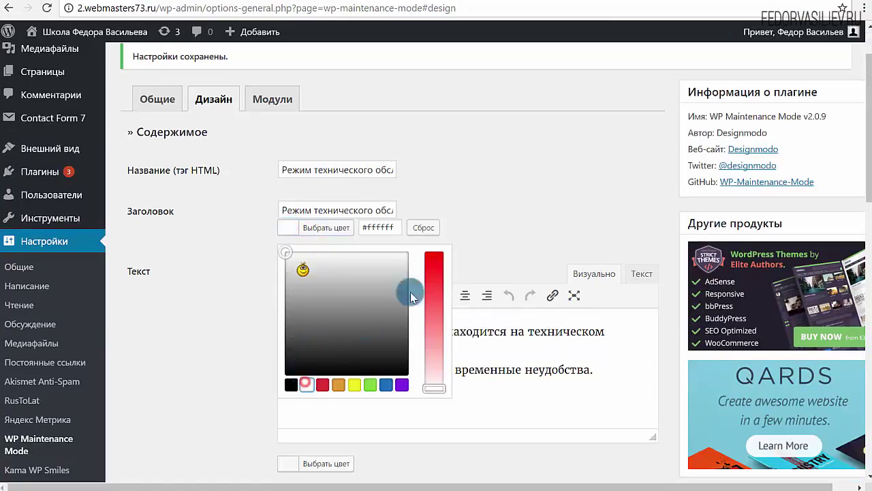
{"action": "left_click", "coordinate": [535, 207]}
- Set the maintenance message text (Текст) colour to white (#ffffff)
{"action": "scroll", "coordinate": [539, 207], "scroll_direction": "down", "scroll_amount": 3}
{"action": "scroll", "coordinate": [539, 208], "scroll_direction": "down", "scroll_amount": 3}
{"action": "scroll", "coordinate": [537, 205], "scroll_direction": "up", "scroll_amount": 2}
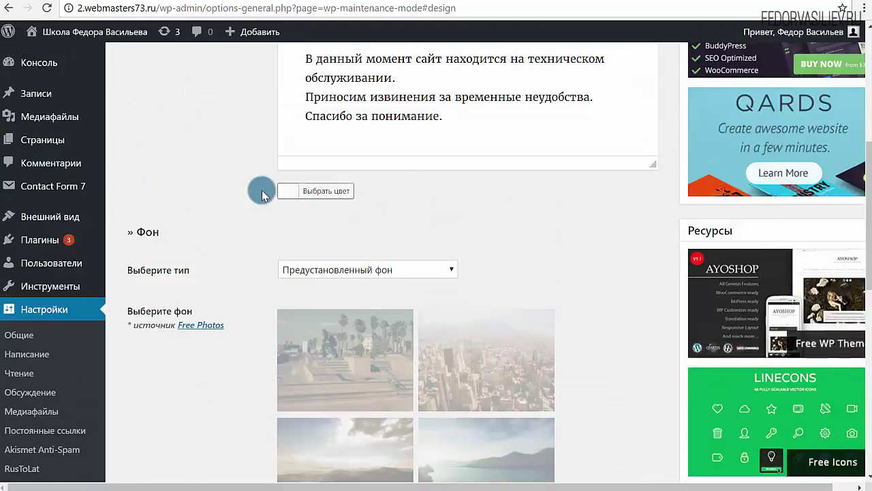
{"action": "left_click", "coordinate": [280, 190]}
{"action": "left_click", "coordinate": [304, 349]}
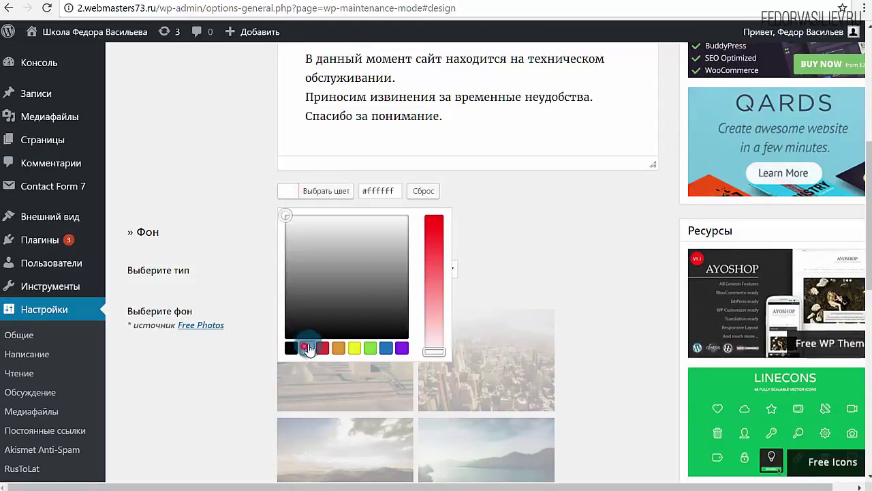
{"action": "left_click", "coordinate": [497, 236]}
- Save the colour settings and reload the maintenance page to check the heading and message
{"action": "scroll", "coordinate": [496, 235], "scroll_direction": "down", "scroll_amount": 8}
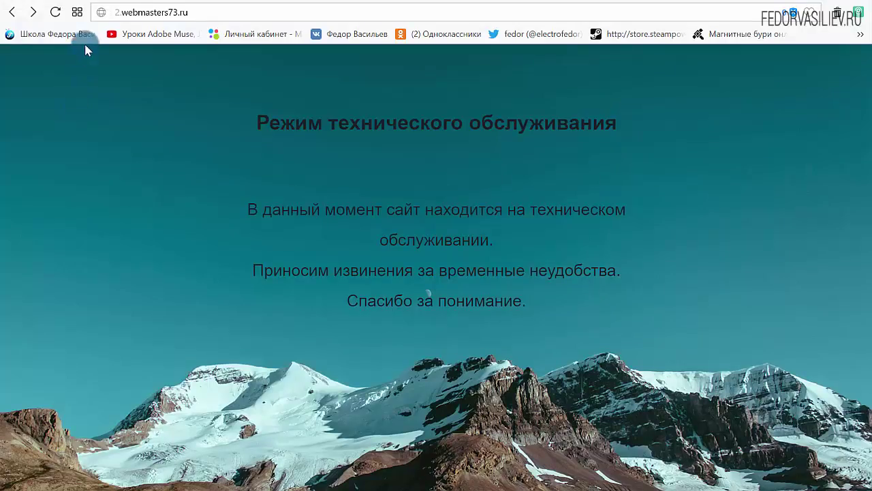
{"action": "left_click", "coordinate": [54, 12]}
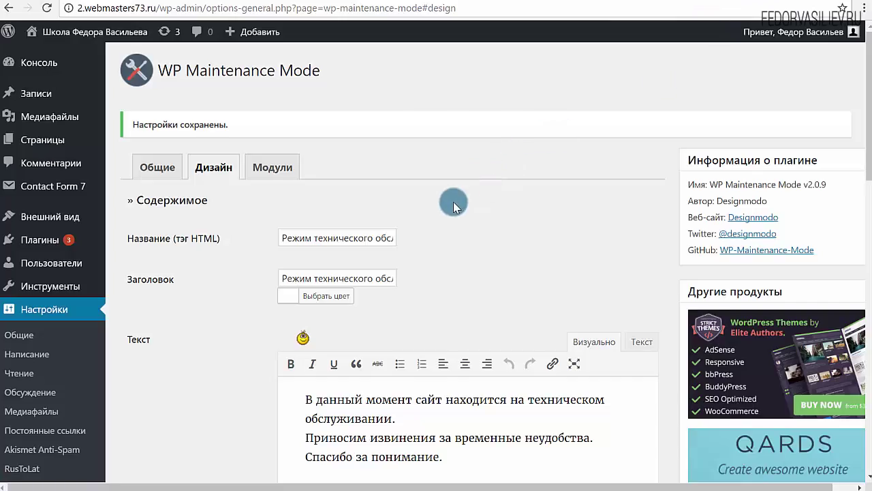
{"action": "scroll", "coordinate": [454, 206], "scroll_direction": "down", "scroll_amount": 15}
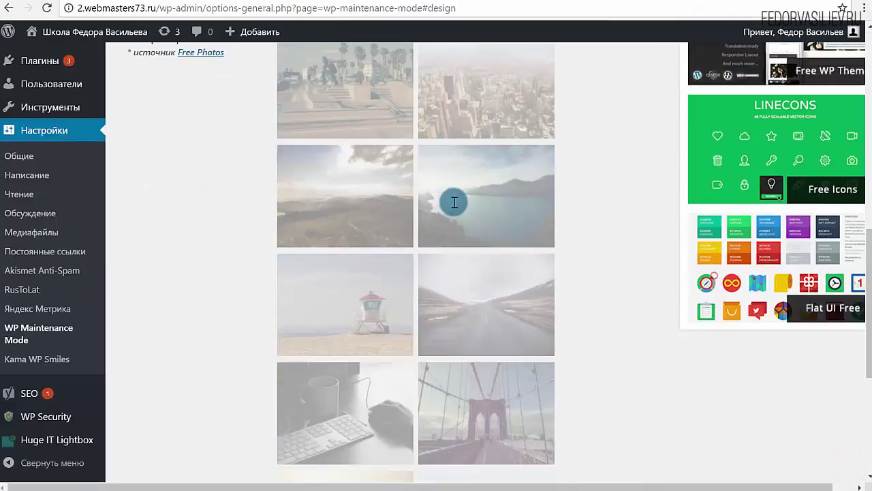
{"action": "scroll", "coordinate": [269, 230], "scroll_direction": "up", "scroll_amount": 15}
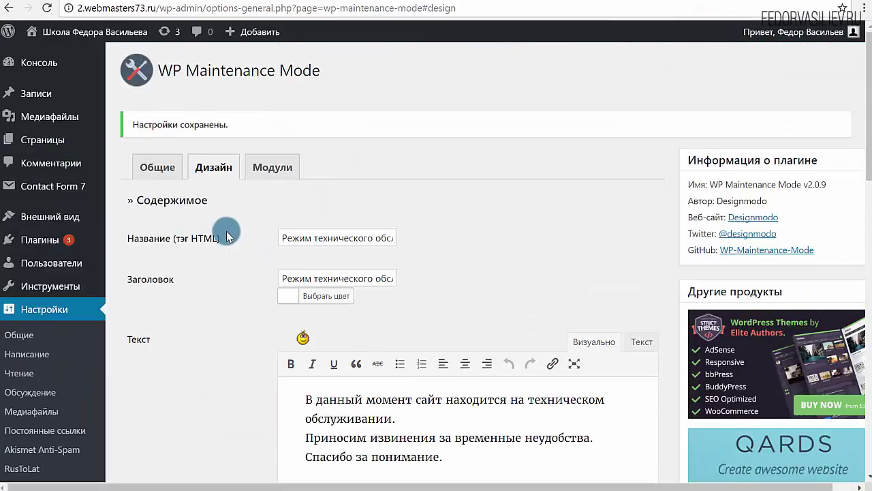
- Open the plugin's module settings (Модули) and set the countdown display (Показывать обратный отсчёт?) to Да
{"action": "left_click", "coordinate": [266, 174]}
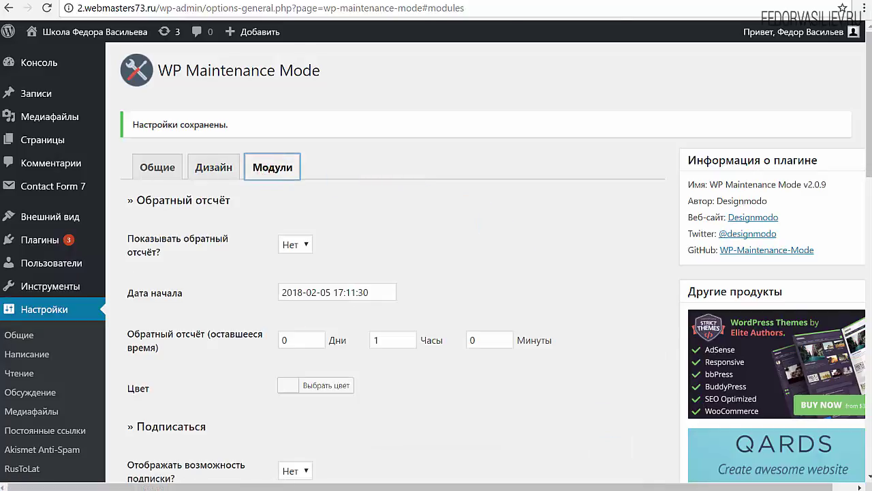
{"action": "scroll", "coordinate": [245, 135], "scroll_direction": "down", "scroll_amount": 1}
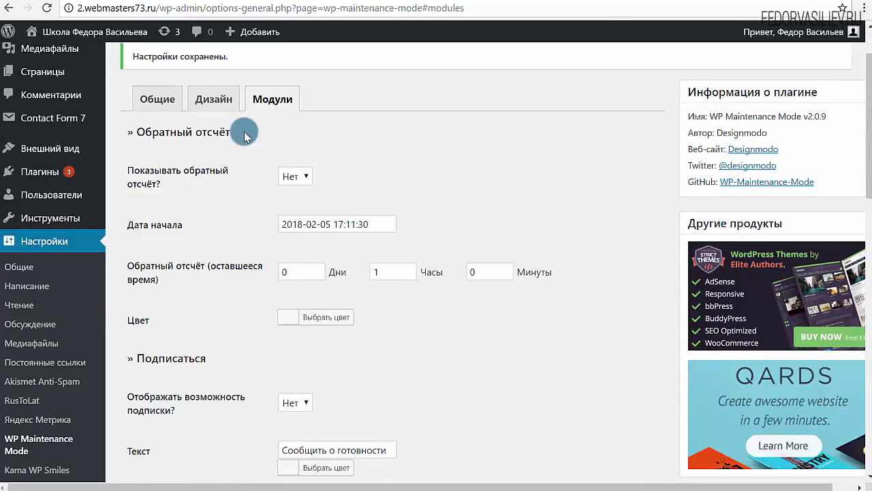
{"action": "left_click", "coordinate": [295, 177]}
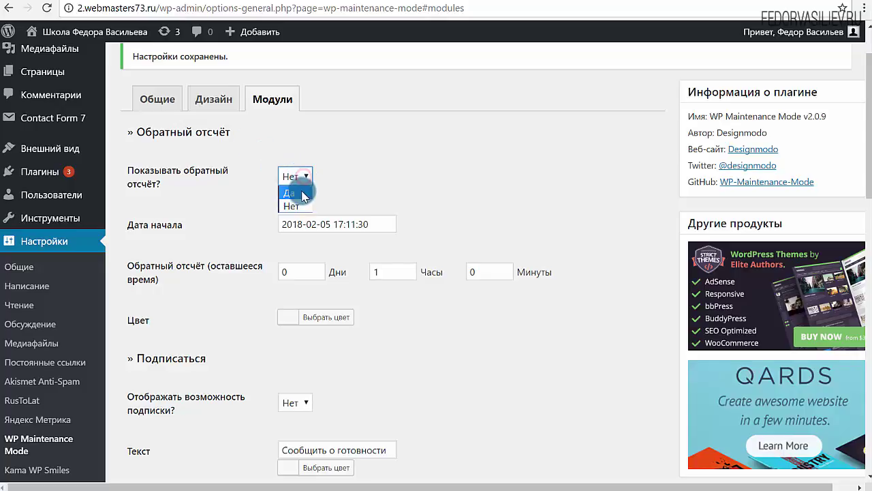
{"action": "left_click", "coordinate": [303, 194]}
{"action": "left_click_drag", "start_coordinate": [308, 223], "coordinate": [360, 224]}
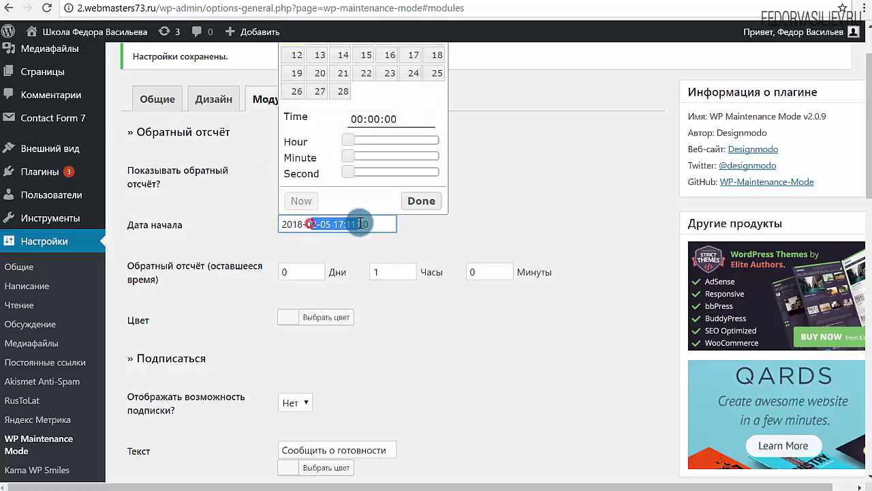
{"action": "scroll", "coordinate": [361, 157], "scroll_direction": "up", "scroll_amount": 1}
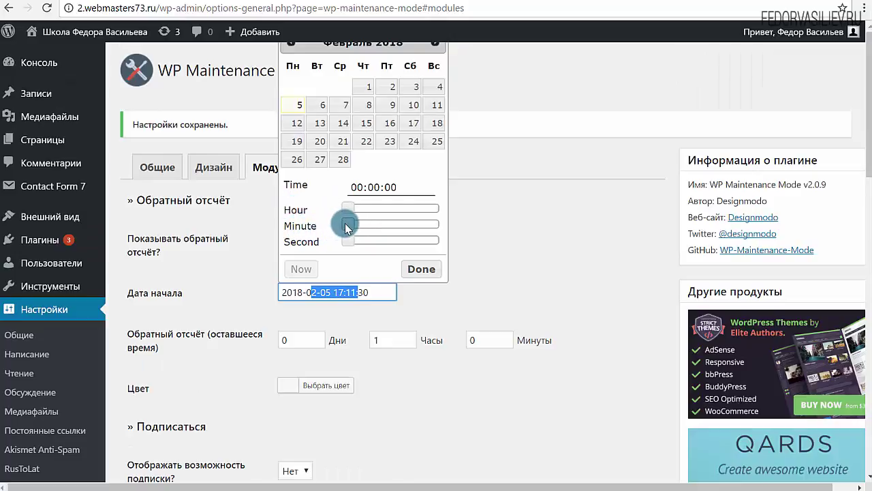
{"action": "left_click_drag", "start_coordinate": [346, 210], "coordinate": [355, 241]}
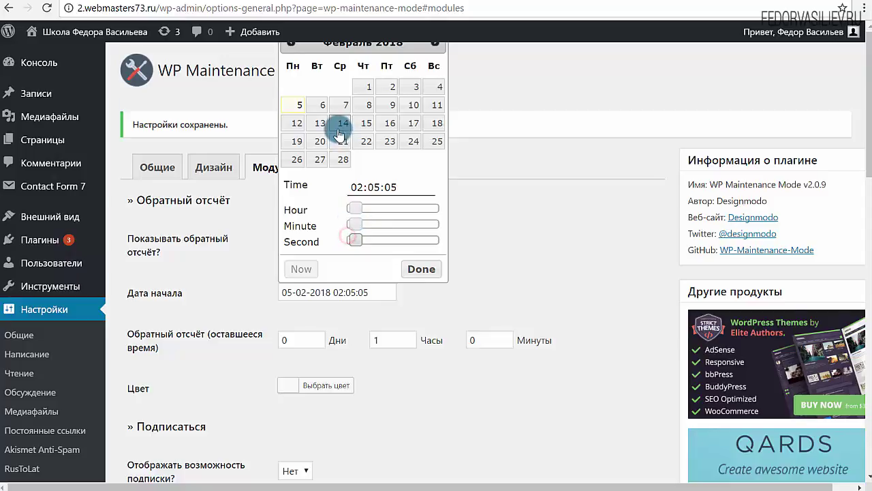
{"action": "left_click", "coordinate": [343, 104]}
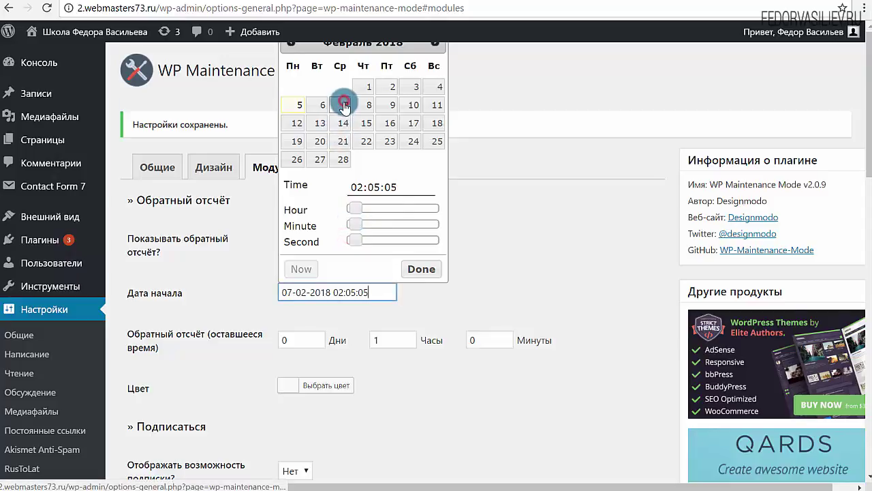
{"action": "left_click", "coordinate": [420, 270]}
{"action": "scroll", "coordinate": [470, 252], "scroll_direction": "down", "scroll_amount": 2}
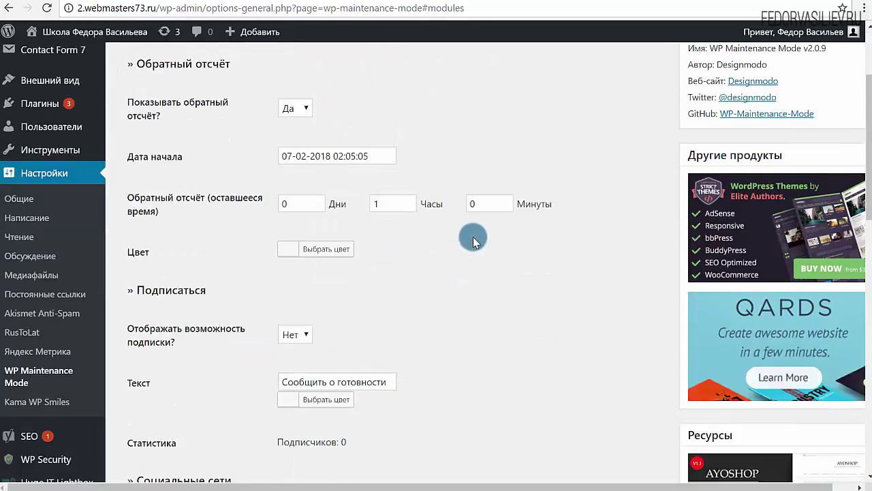
{"action": "key", "text": "Tab"}
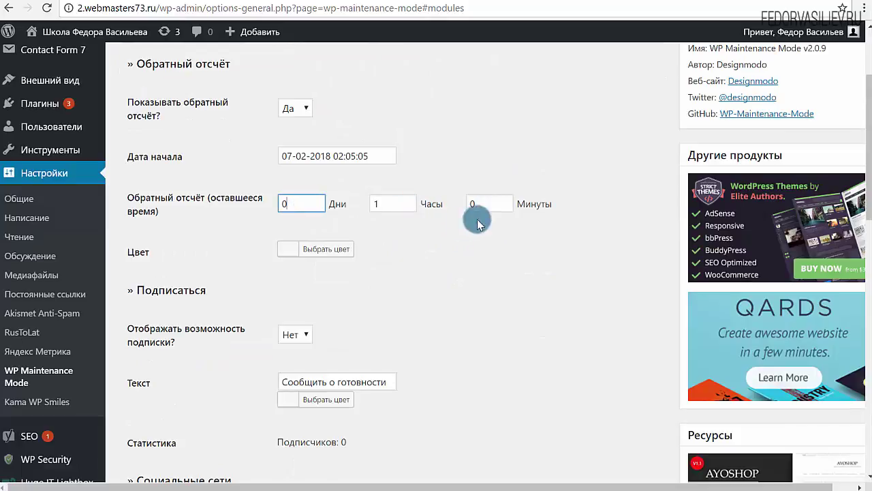
- Set the countdown colour (Цвет) to white
{"action": "left_click", "coordinate": [287, 248]}
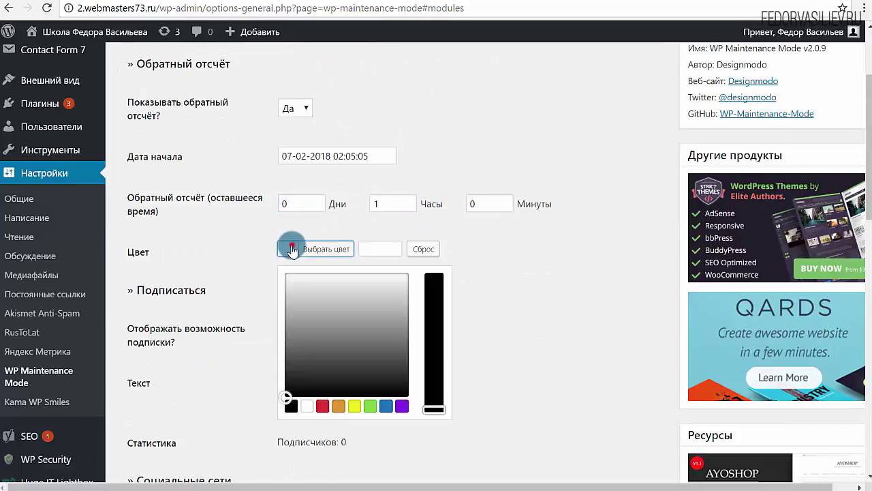
{"action": "left_click", "coordinate": [307, 406]}
{"action": "left_click", "coordinate": [538, 249]}
- Save the countdown settings and reload the maintenance page in the other browser to check the timer
{"action": "scroll", "coordinate": [455, 334], "scroll_direction": "down", "scroll_amount": 14}
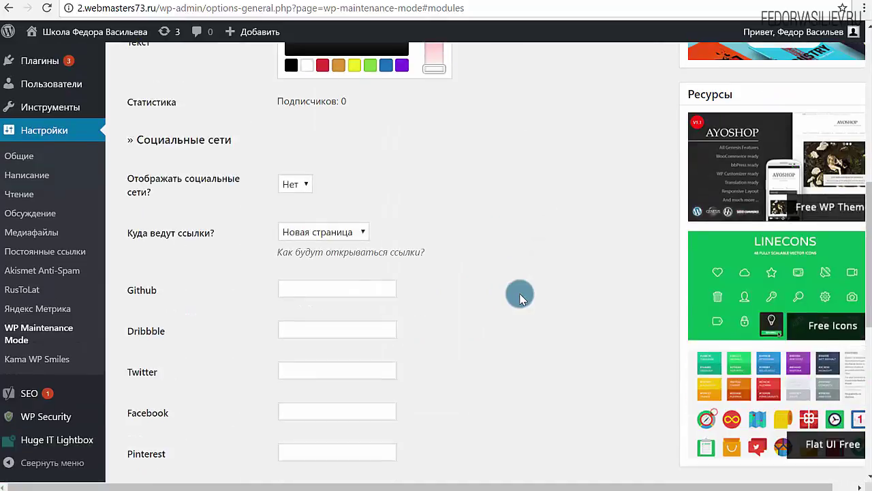
{"action": "left_click", "coordinate": [191, 429]}
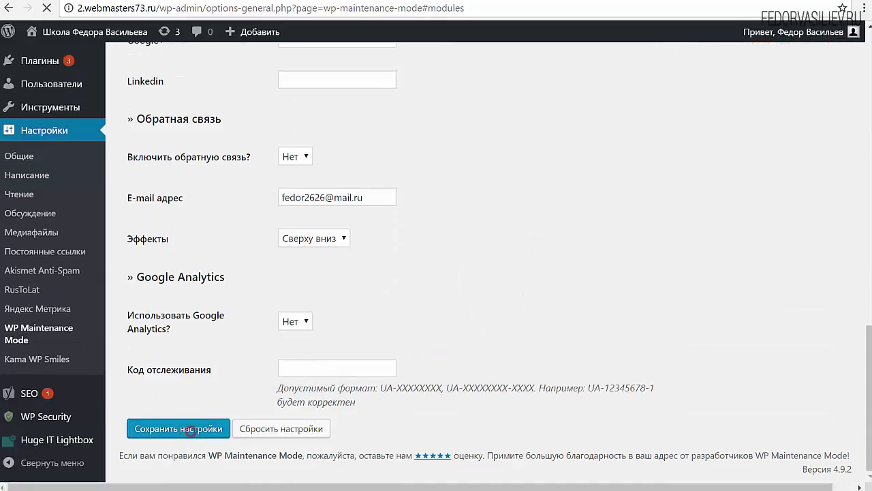
{"action": "key", "text": "alt+Tab"}
{"action": "left_click", "coordinate": [56, 13]}
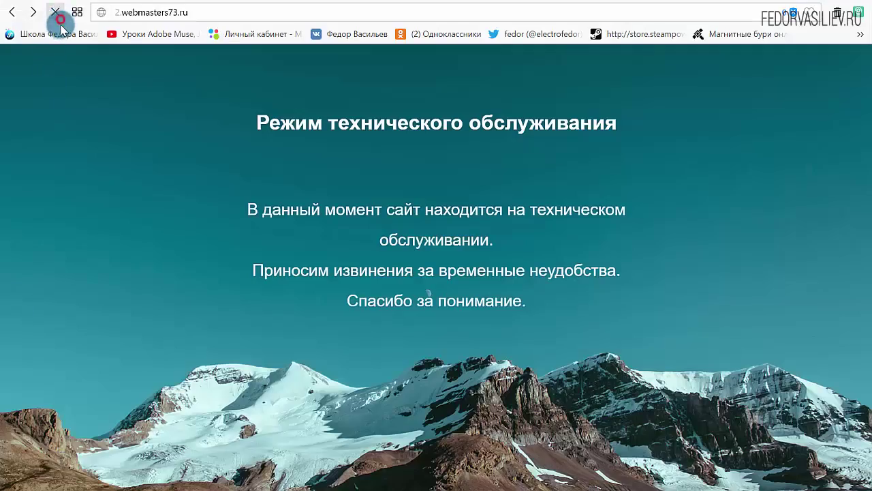
{"action": "left_click_drag", "start_coordinate": [386, 379], "coordinate": [544, 380]}
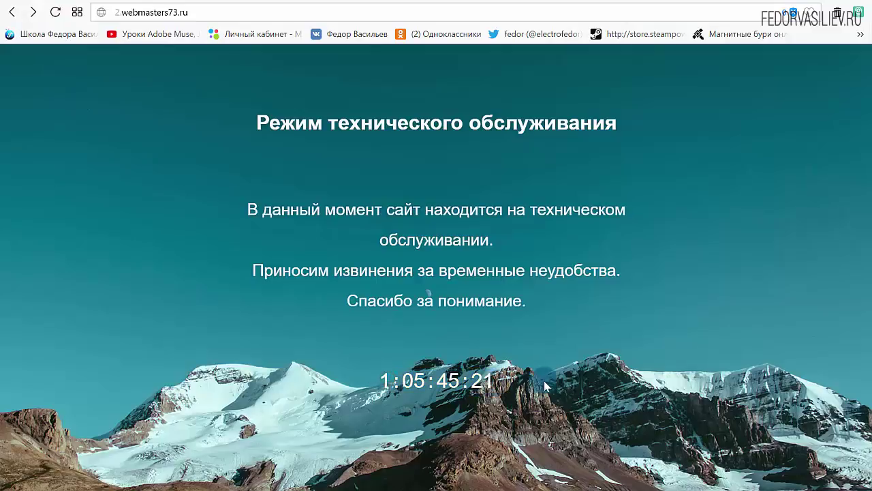
{"action": "left_click", "coordinate": [602, 320]}
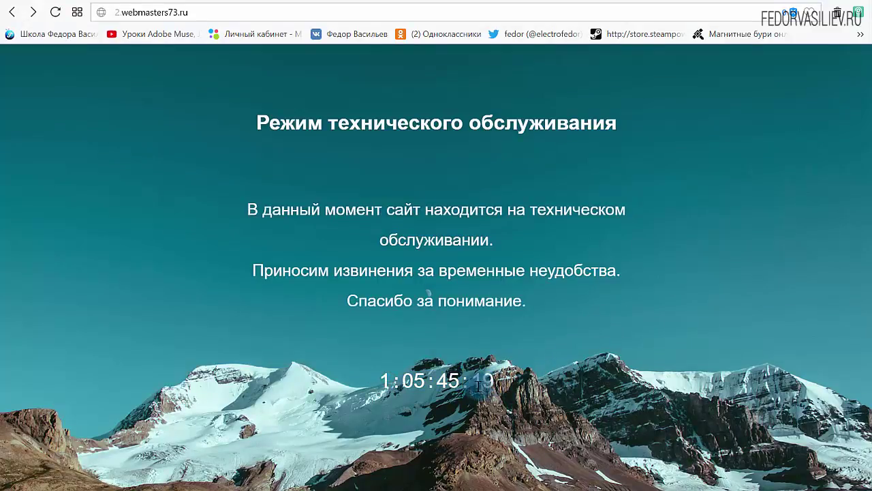
{"action": "left_click", "coordinate": [635, 313]}
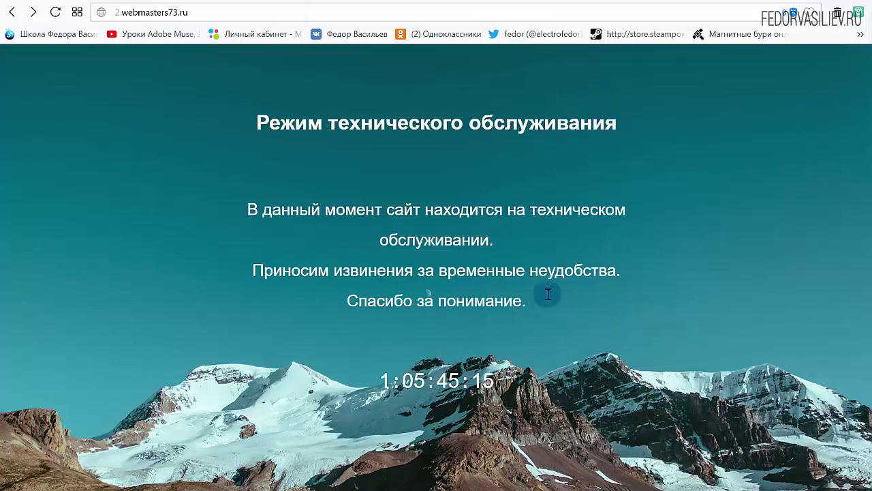
{"action": "left_click", "coordinate": [380, 375]}
{"action": "left_click", "coordinate": [768, 306]}
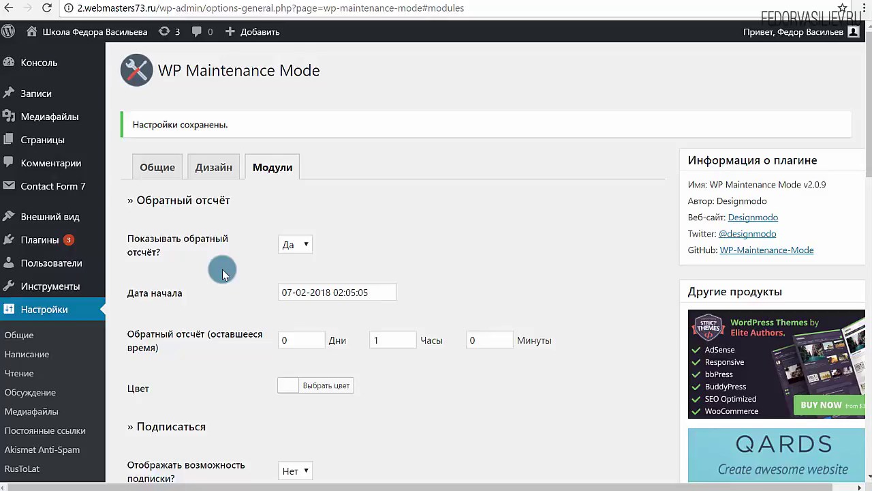
- Set the subscription display (Отображать возможность подписки?) to Да in the plugin's module settings
{"action": "scroll", "coordinate": [480, 245], "scroll_direction": "down", "scroll_amount": 3}
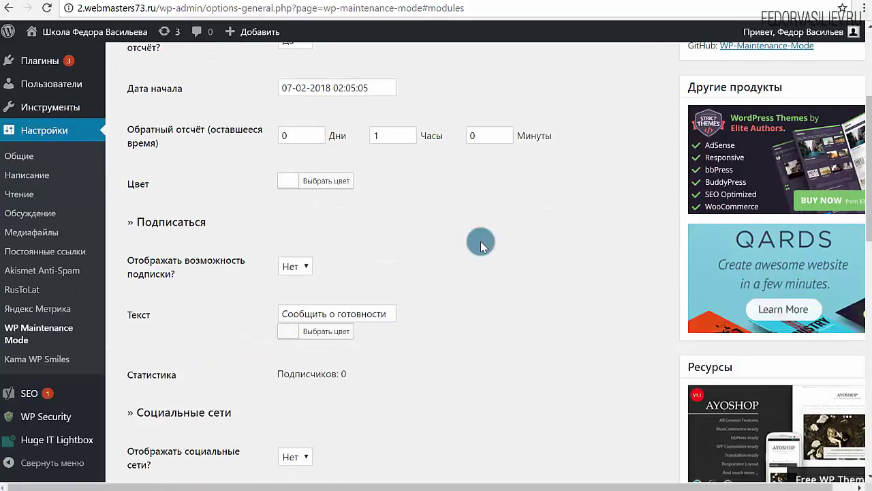
{"action": "scroll", "coordinate": [249, 229], "scroll_direction": "down", "scroll_amount": 2}
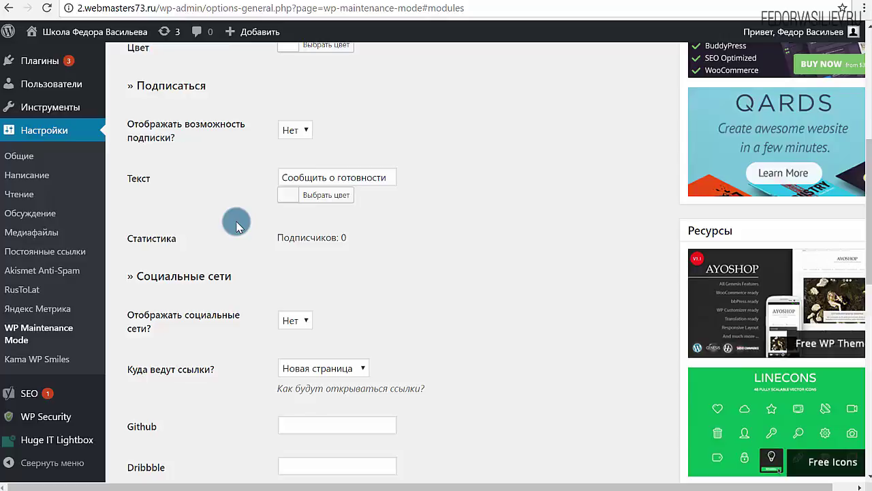
{"action": "scroll", "coordinate": [237, 226], "scroll_direction": "up", "scroll_amount": 1}
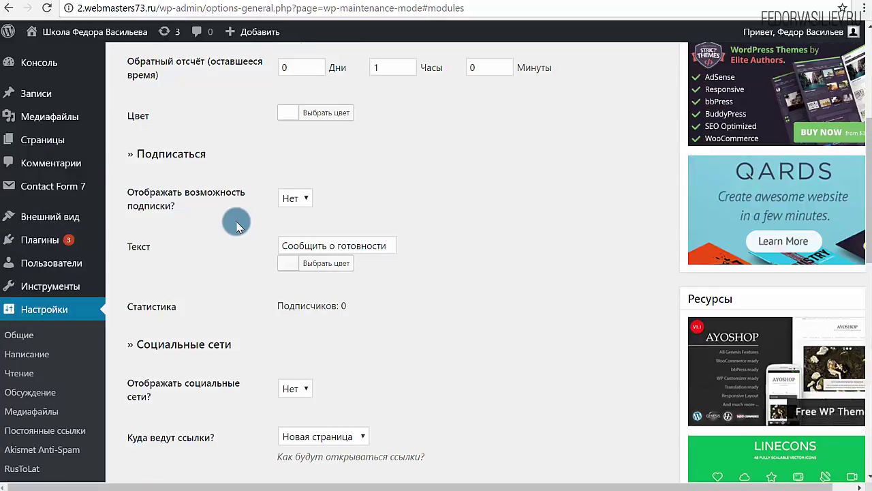
{"action": "left_click", "coordinate": [280, 199]}
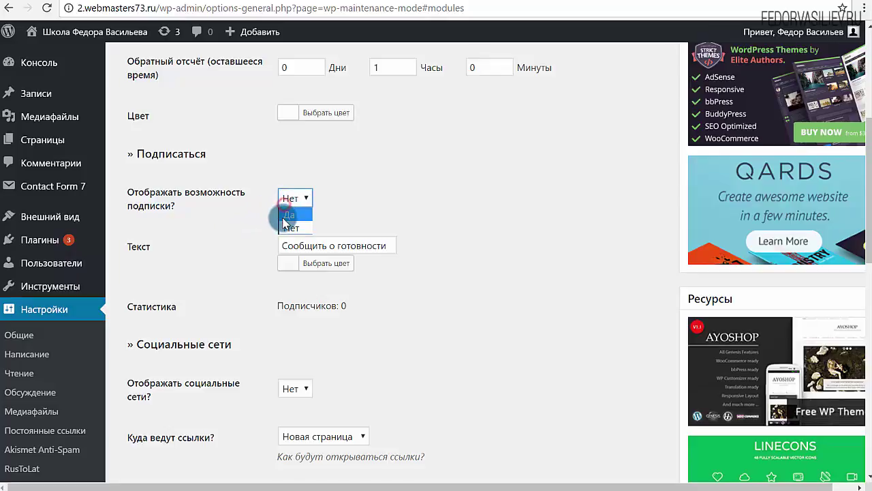
{"action": "left_click", "coordinate": [285, 216]}
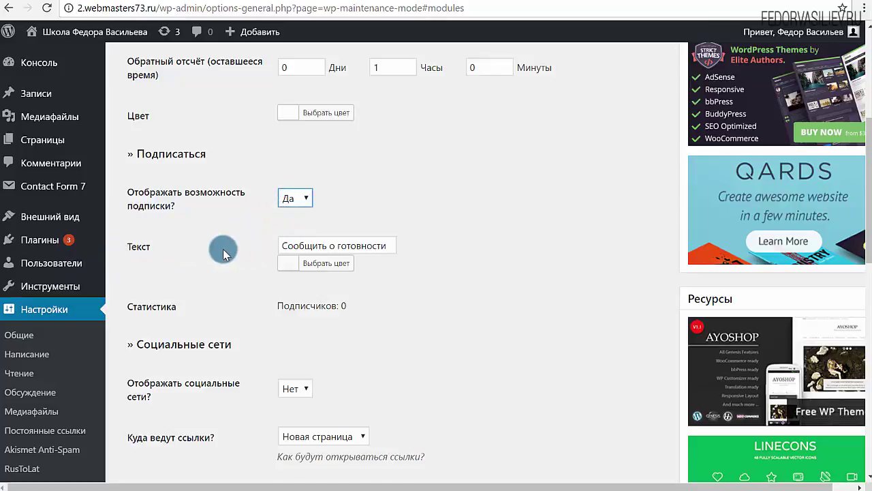
{"action": "left_click_drag", "start_coordinate": [282, 247], "coordinate": [399, 237]}
{"action": "left_click", "coordinate": [484, 222]}
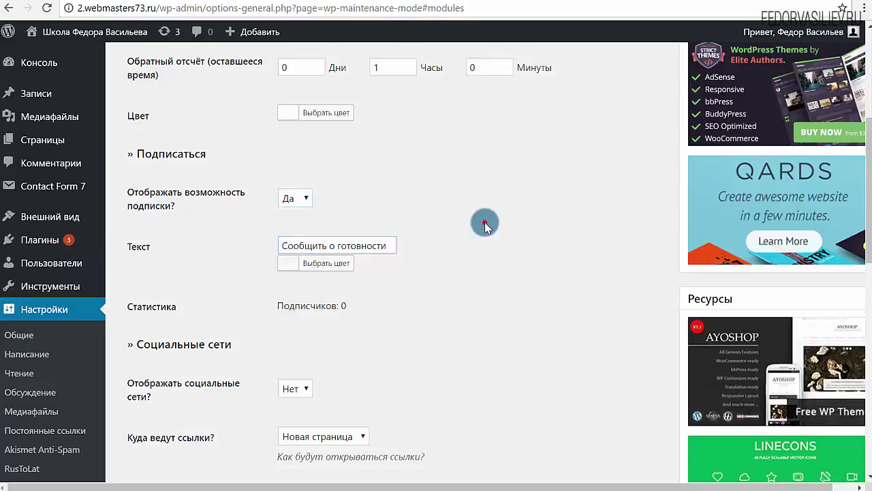
- Set the colour of the subscription text (Текст) to white (#ffffff)
{"action": "left_click", "coordinate": [284, 263]}
{"action": "scroll", "coordinate": [227, 238], "scroll_direction": "down", "scroll_amount": 2}
{"action": "left_click", "coordinate": [307, 283]}
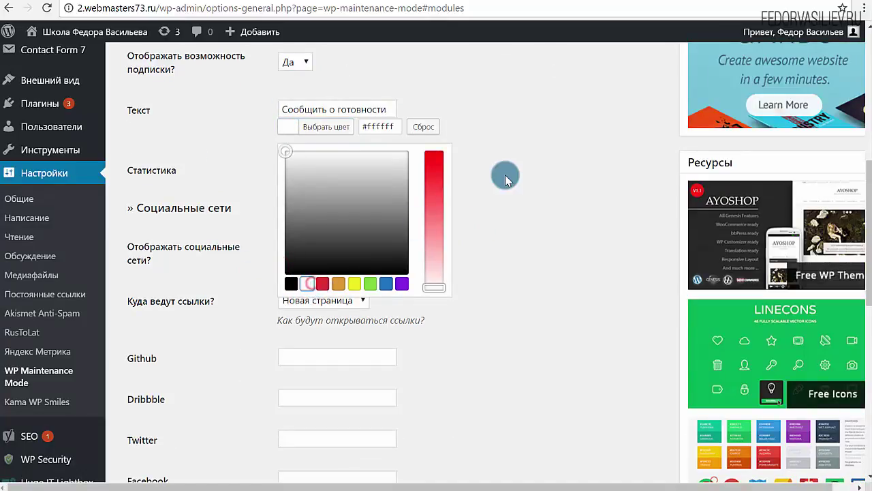
{"action": "left_click", "coordinate": [505, 177]}
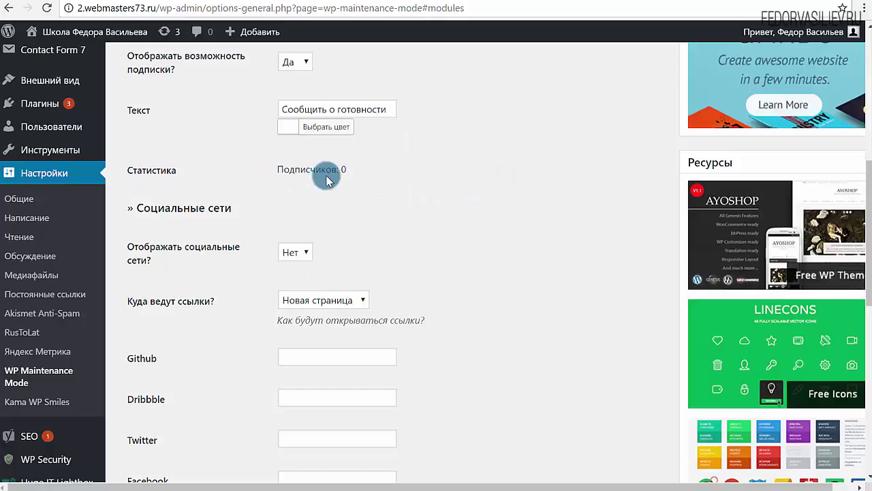
- Save the subscription settings and reload the maintenance page to check the subscription form
{"action": "scroll", "coordinate": [354, 261], "scroll_direction": "down", "scroll_amount": 5}
{"action": "scroll", "coordinate": [354, 259], "scroll_direction": "down", "scroll_amount": 2}
{"action": "left_click", "coordinate": [178, 428]}
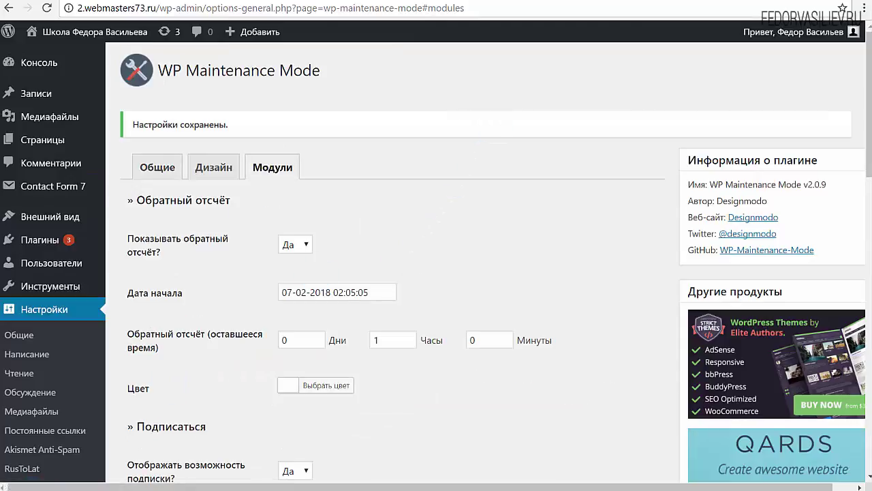
{"action": "key", "text": "alt+Tab"}
{"action": "left_click", "coordinate": [56, 13]}
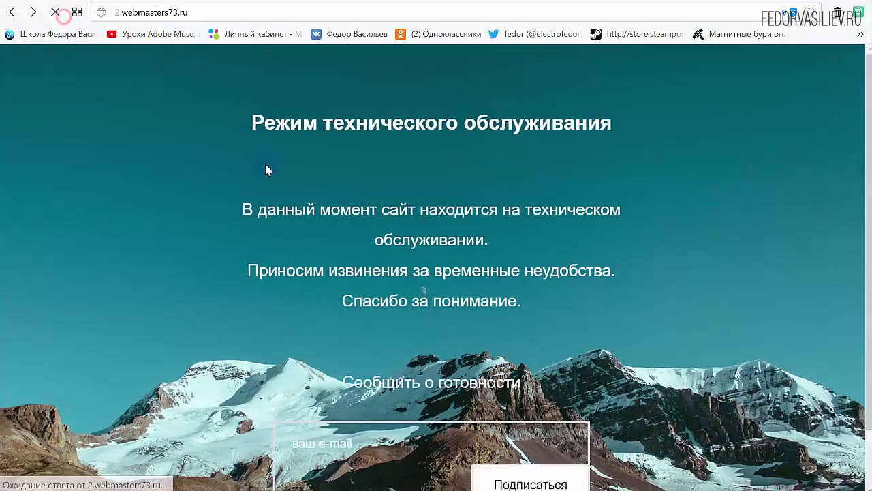
{"action": "scroll", "coordinate": [470, 164], "scroll_direction": "down", "scroll_amount": 2}
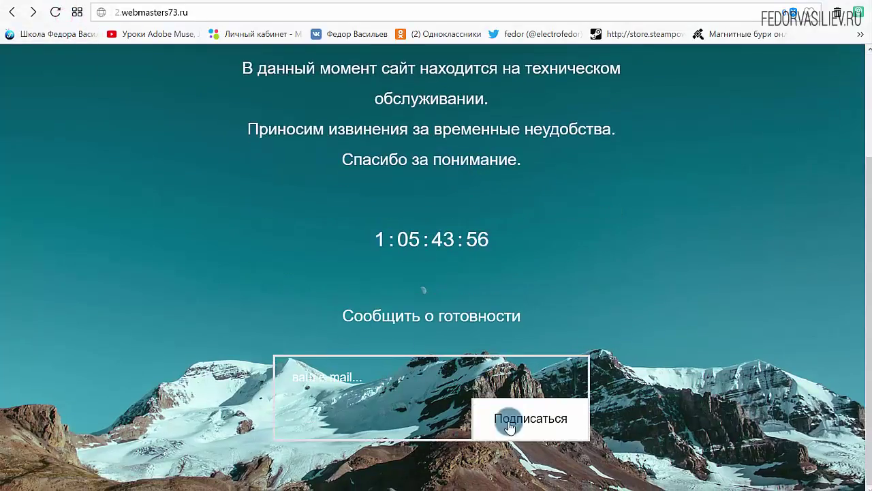
- Enter the subscriber's e-mail address in the maintenance page's subscription form and submit it
{"action": "left_click", "coordinate": [358, 377]}
{"action": "left_click", "coordinate": [331, 403]}
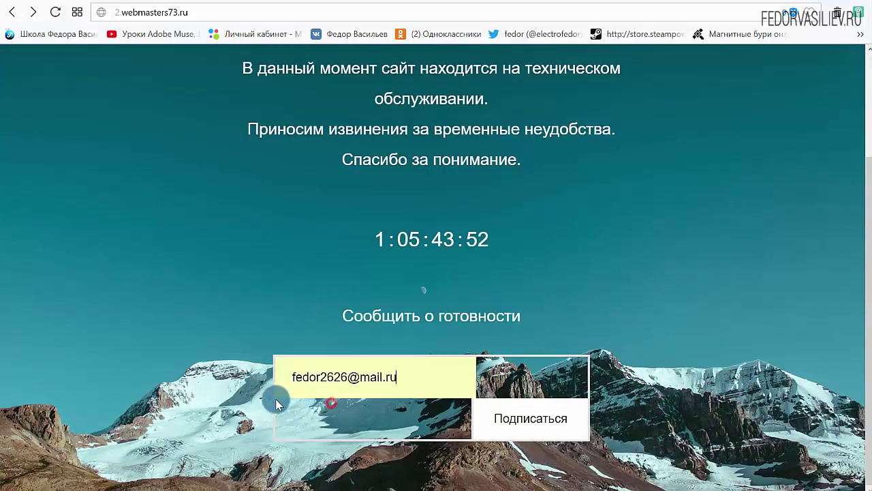
{"action": "left_click", "coordinate": [523, 418]}
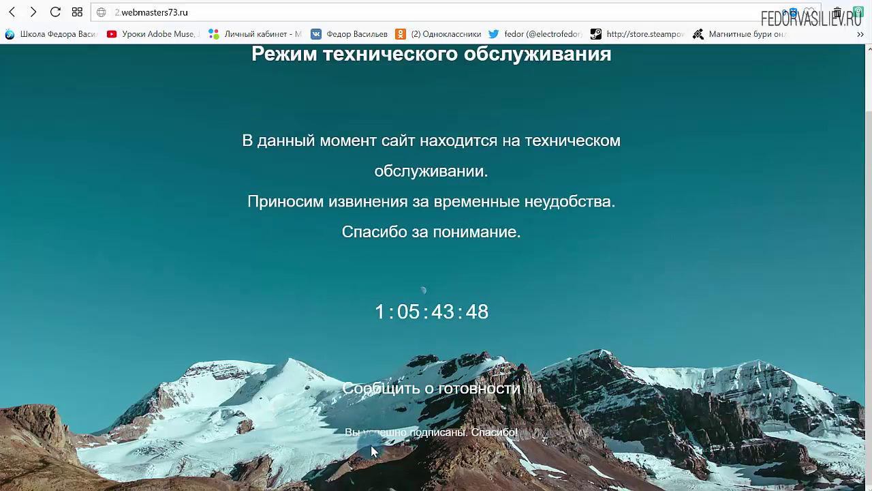
{"action": "left_click_drag", "start_coordinate": [519, 431], "coordinate": [370, 436]}
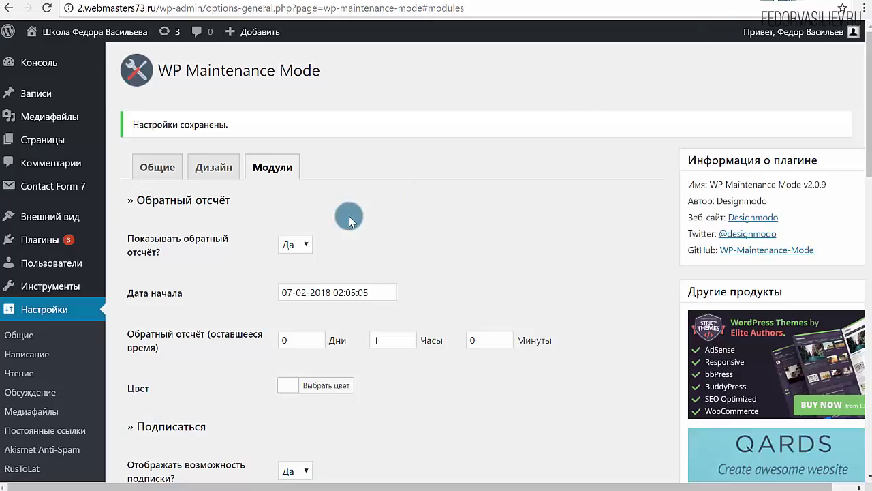
- Reload the plugin's module settings and examine the subscriber statistics (Статистика) with its export and clear options
{"action": "left_click", "coordinate": [46, 7]}
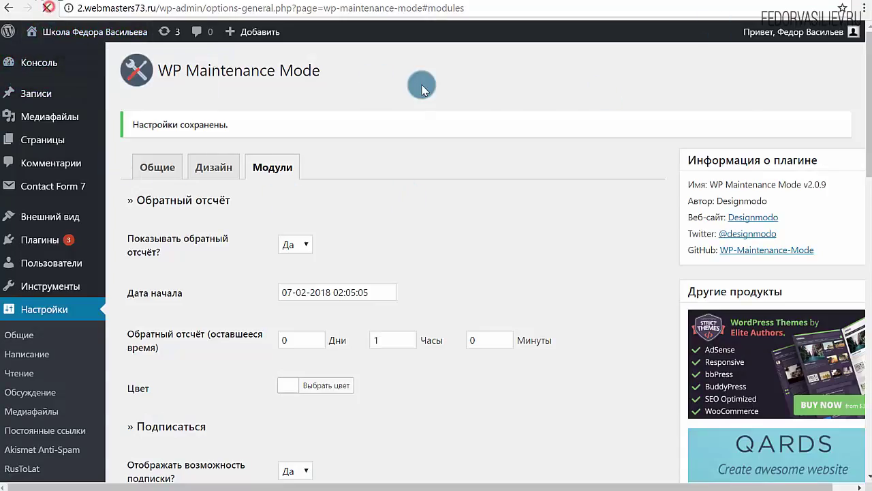
{"action": "scroll", "coordinate": [500, 134], "scroll_direction": "down", "scroll_amount": 4}
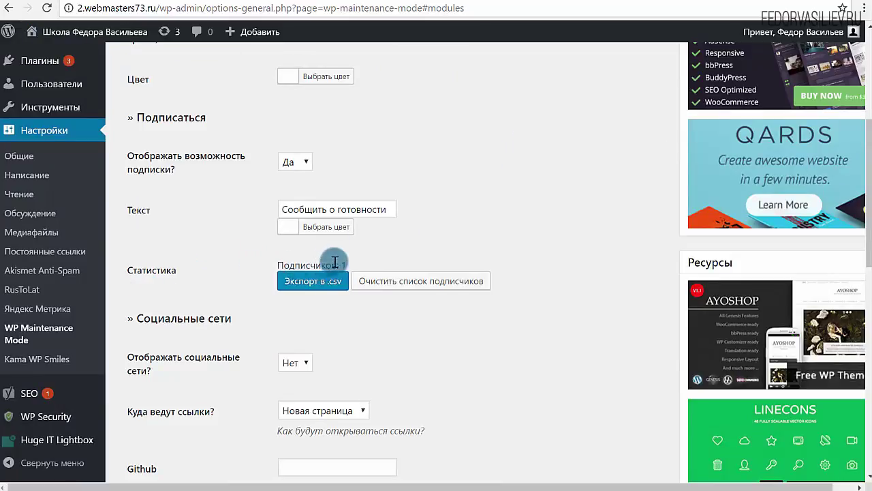
{"action": "left_click_drag", "start_coordinate": [348, 264], "coordinate": [309, 265]}
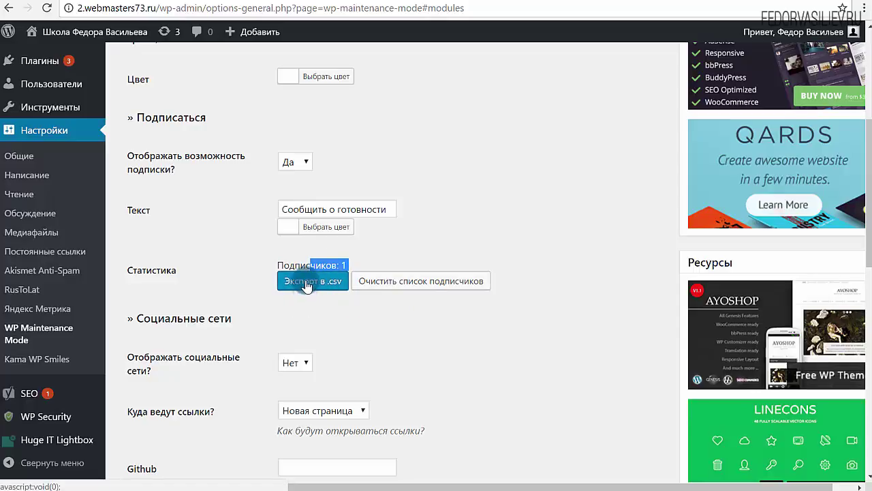
{"action": "left_click", "coordinate": [389, 257]}
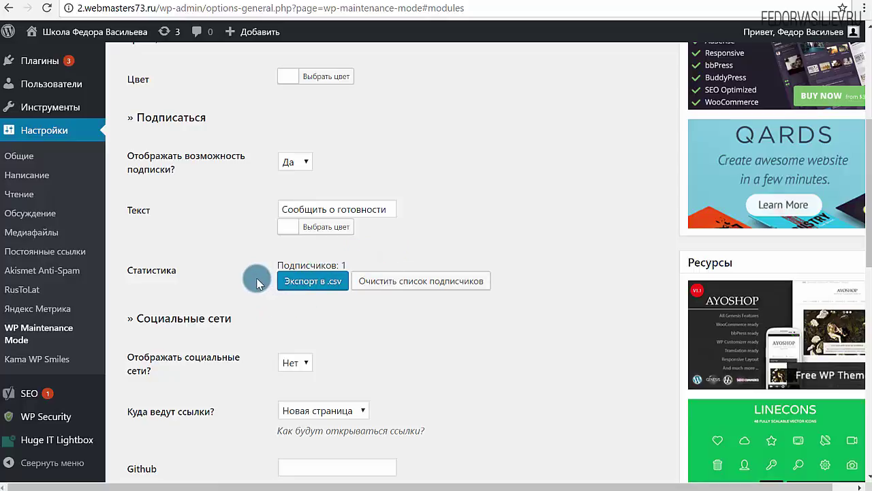
{"action": "scroll", "coordinate": [256, 283], "scroll_direction": "up", "scroll_amount": 5}
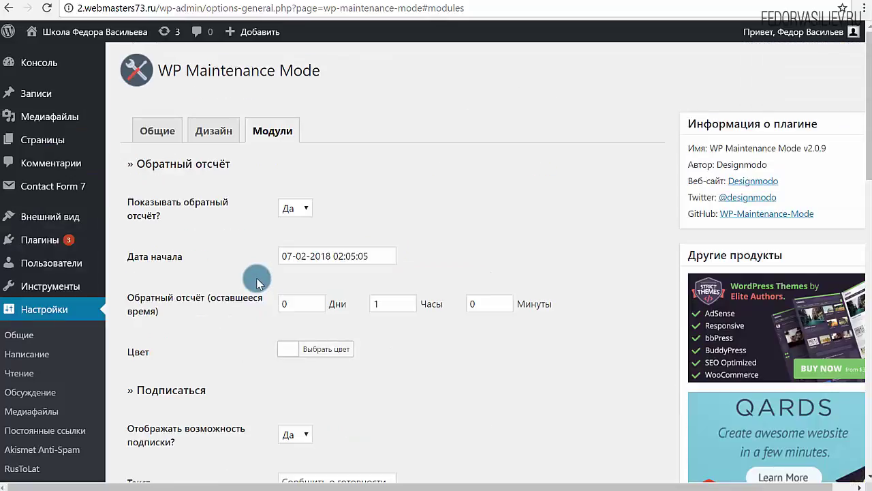
{"action": "scroll", "coordinate": [259, 280], "scroll_direction": "down", "scroll_amount": 5}
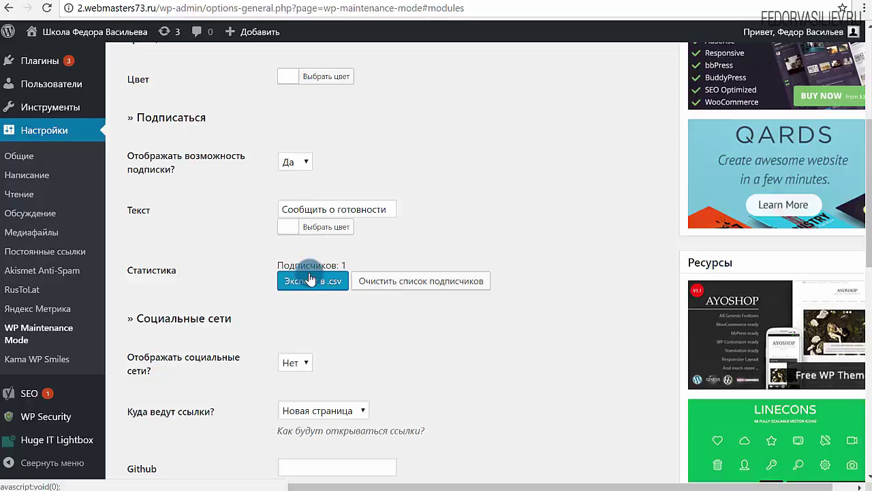
{"action": "scroll", "coordinate": [383, 241], "scroll_direction": "down", "scroll_amount": 2}
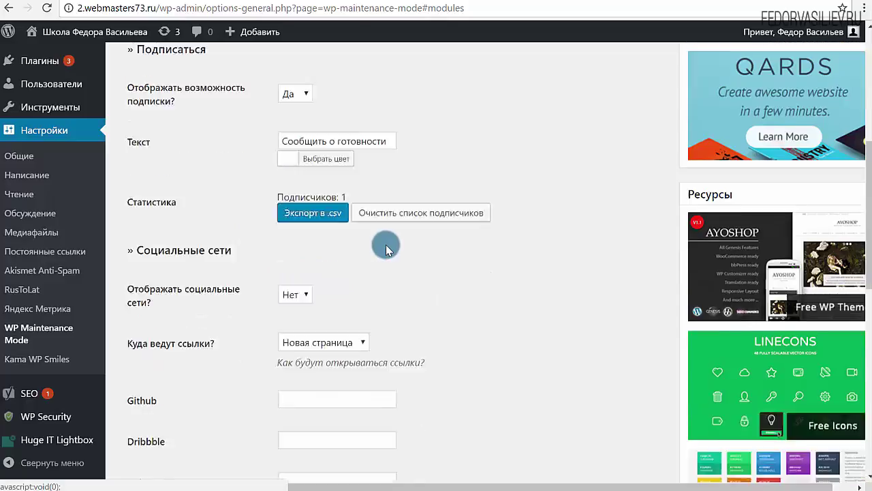
- Examine the social networks module (Социальные сети) and its profile link fields from Github to Linkedin
{"action": "scroll", "coordinate": [468, 213], "scroll_direction": "down", "scroll_amount": 1}
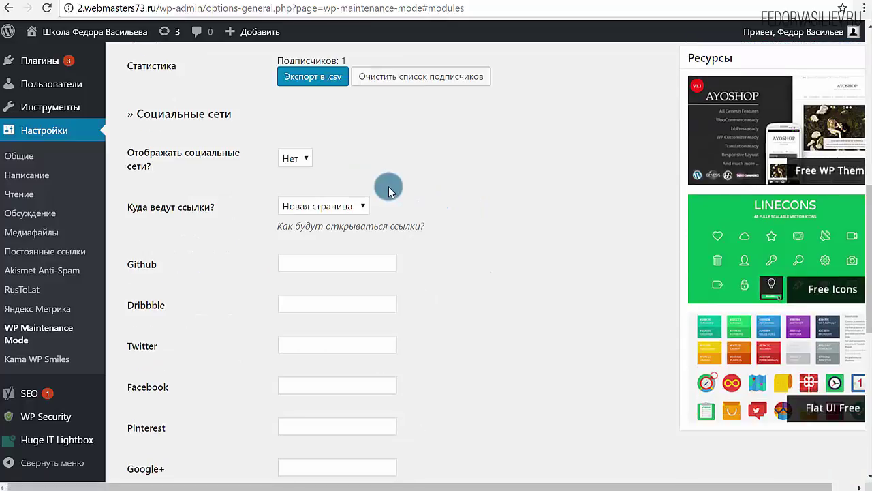
{"action": "scroll", "coordinate": [390, 190], "scroll_direction": "down", "scroll_amount": 2}
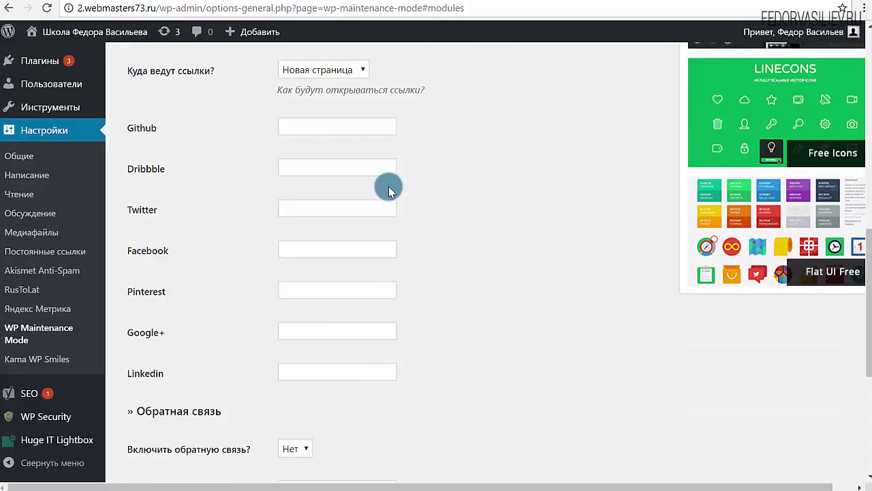
{"action": "left_click", "coordinate": [310, 127]}
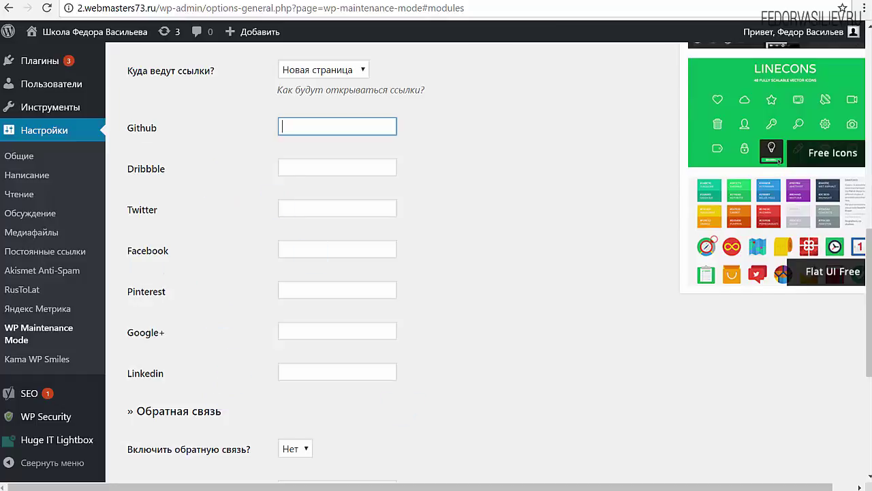
{"action": "scroll", "coordinate": [267, 286], "scroll_direction": "up", "scroll_amount": 1}
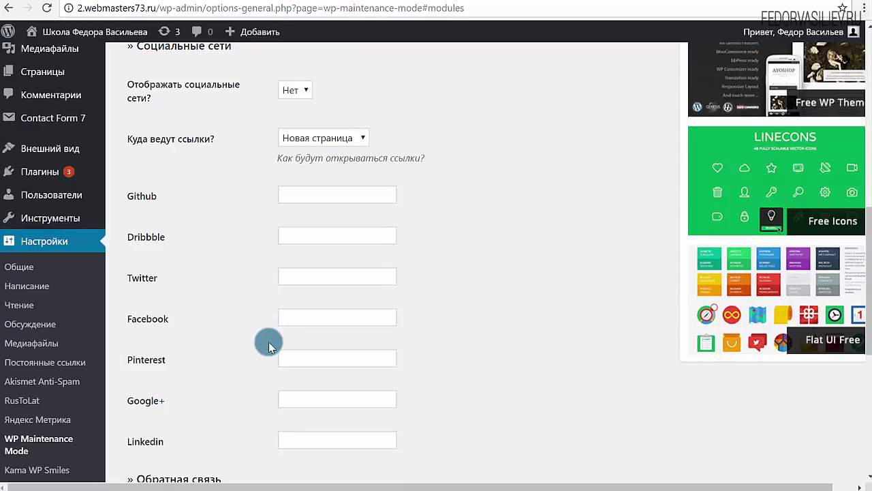
{"action": "left_click", "coordinate": [294, 272]}
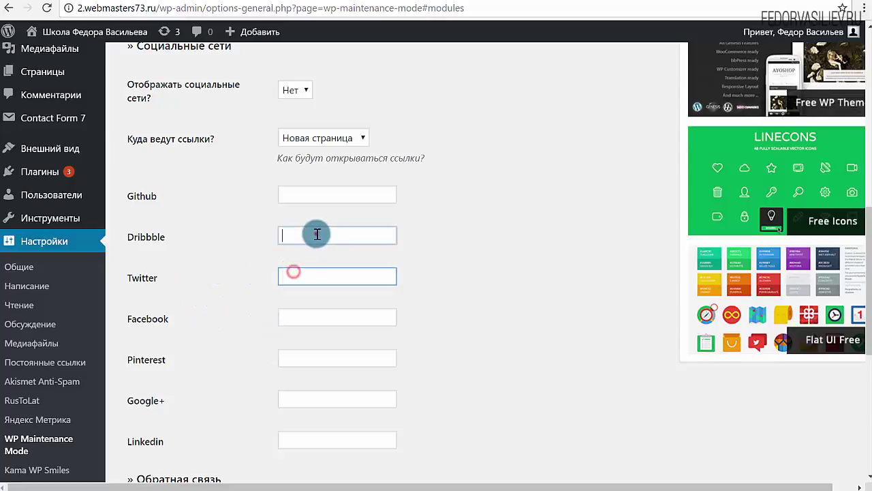
{"action": "left_click", "coordinate": [311, 232]}
{"action": "scroll", "coordinate": [302, 239], "scroll_direction": "down", "scroll_amount": 3}
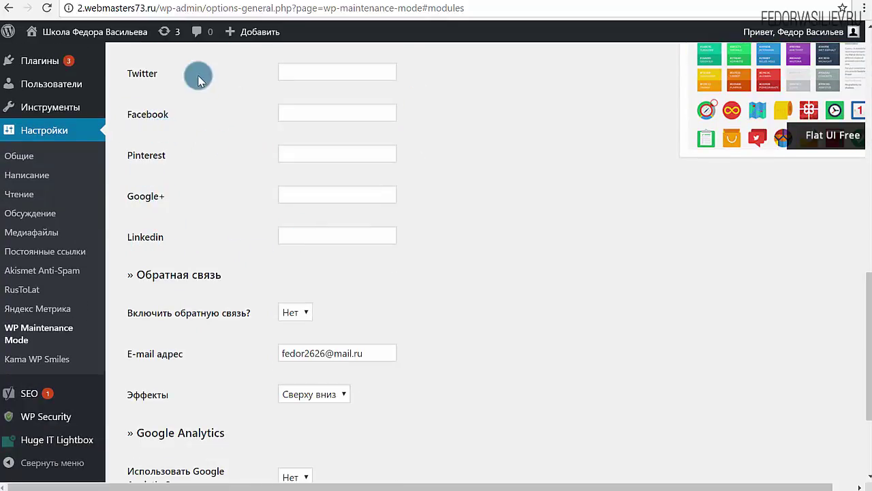
{"action": "scroll", "coordinate": [212, 129], "scroll_direction": "up", "scroll_amount": 3}
- Examine the choices for how the social network links open (Куда ведут ссылки?), leaving Новая страница selected
{"action": "left_click", "coordinate": [334, 136]}
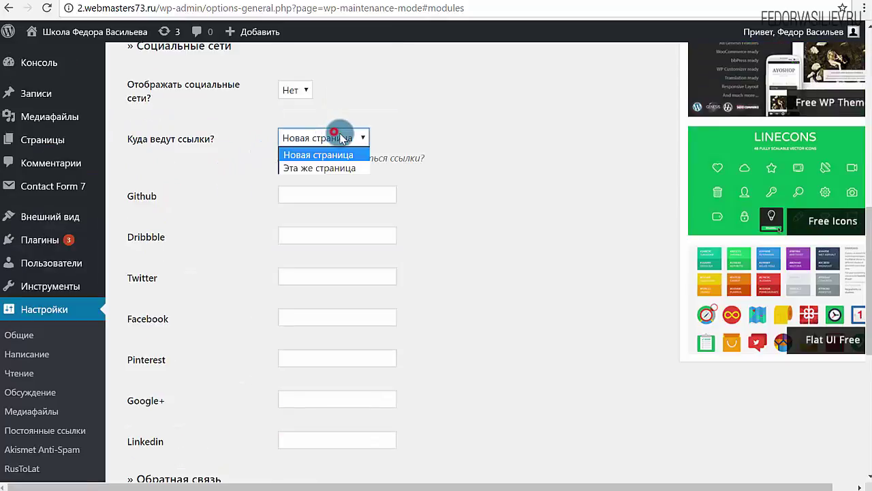
{"action": "left_click", "coordinate": [576, 143]}
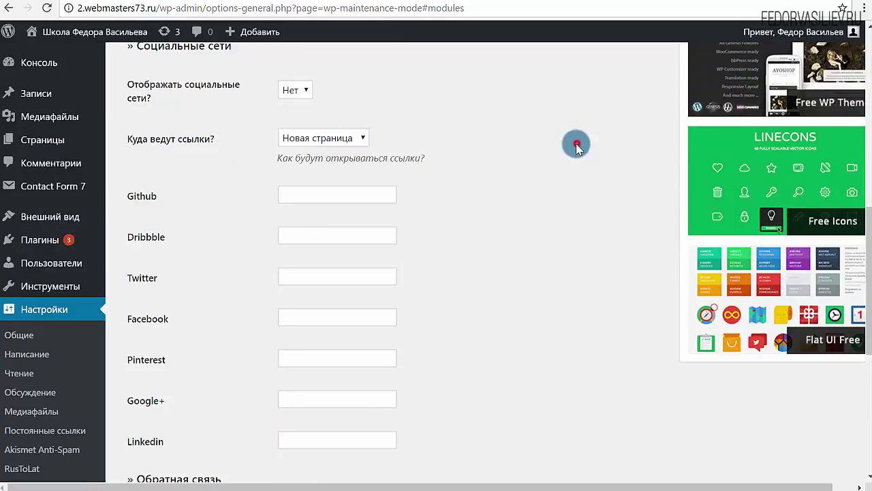
{"action": "left_click", "coordinate": [342, 140]}
{"action": "left_click", "coordinate": [344, 145]}
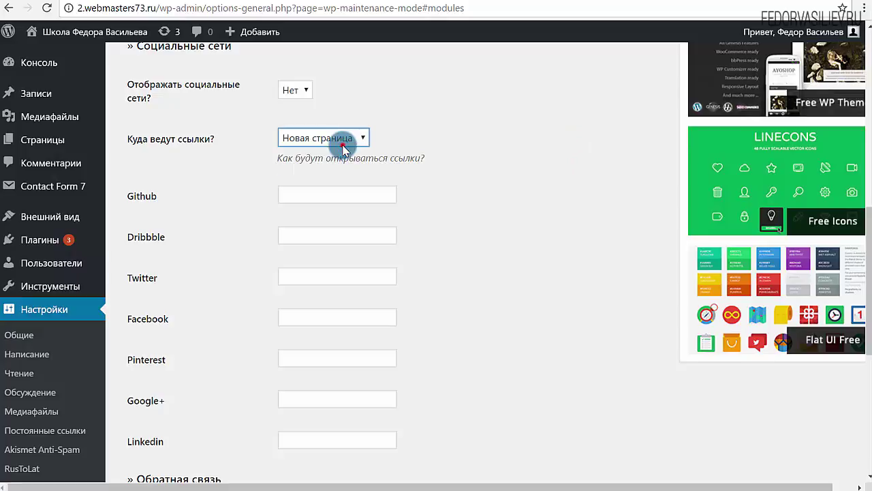
{"action": "left_click", "coordinate": [340, 140]}
{"action": "left_click", "coordinate": [427, 119]}
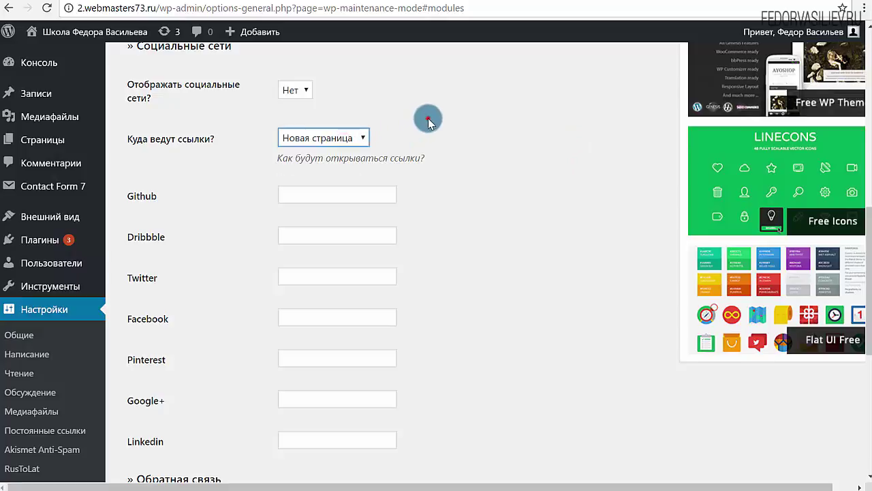
{"action": "scroll", "coordinate": [428, 118], "scroll_direction": "down", "scroll_amount": 3}
{"action": "scroll", "coordinate": [428, 118], "scroll_direction": "up", "scroll_amount": 6}
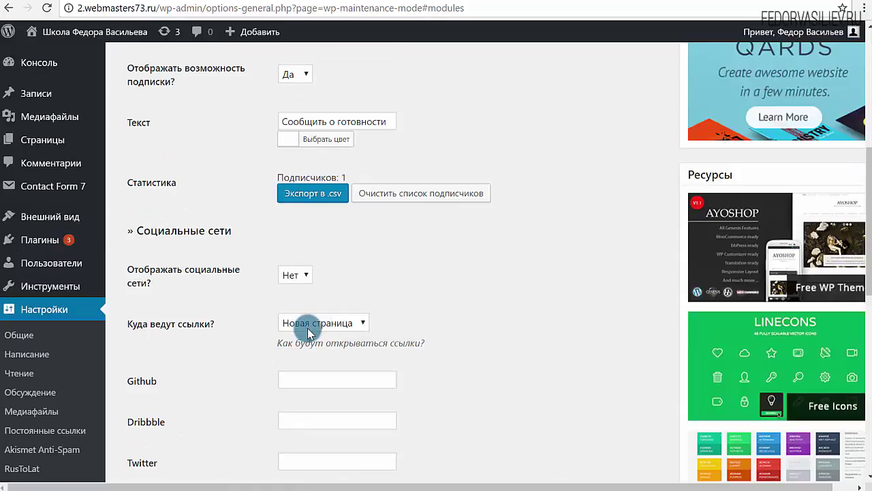
{"action": "scroll", "coordinate": [308, 328], "scroll_direction": "down", "scroll_amount": 2}
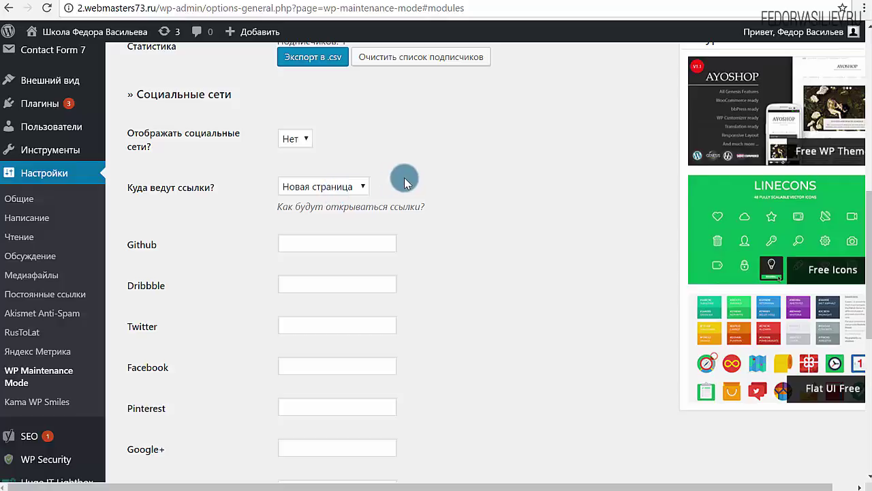
{"action": "scroll", "coordinate": [404, 177], "scroll_direction": "down", "scroll_amount": 2}
{"action": "scroll", "coordinate": [404, 177], "scroll_direction": "down", "scroll_amount": 2}
{"action": "scroll", "coordinate": [383, 203], "scroll_direction": "up", "scroll_amount": 3}
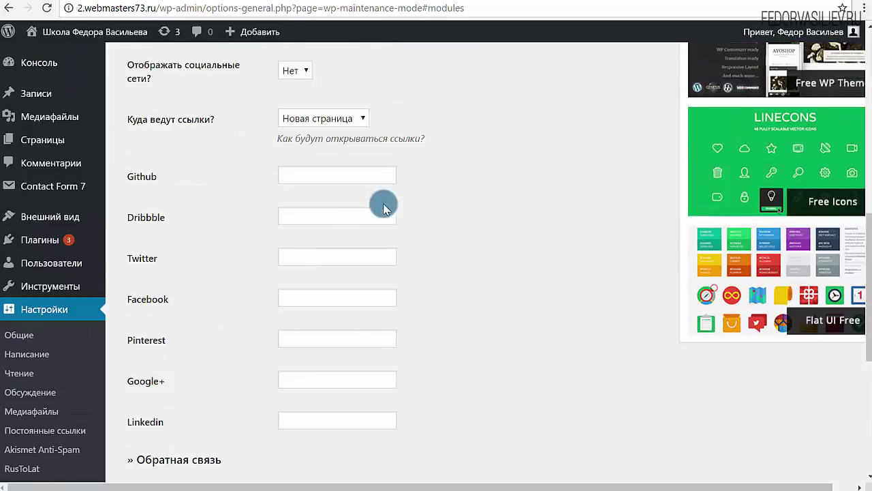
- Enable the feedback module by setting Включить обратную связь? to Да
{"action": "scroll", "coordinate": [348, 225], "scroll_direction": "down", "scroll_amount": 4}
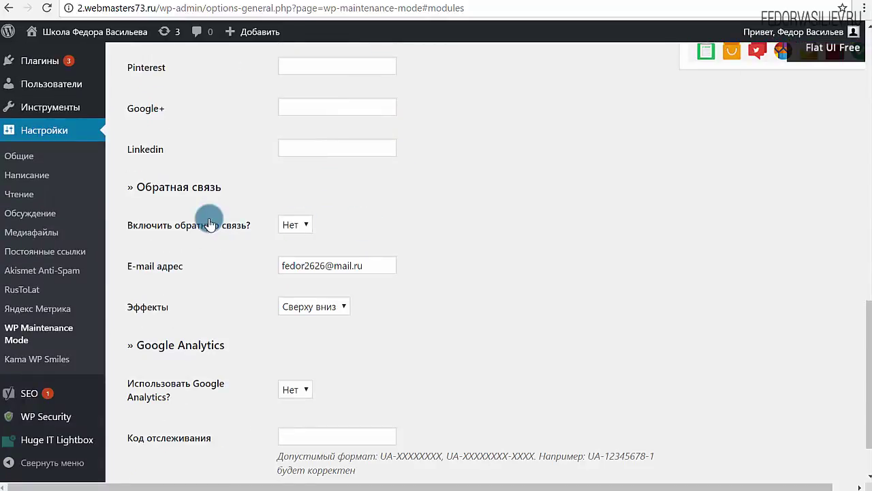
{"action": "scroll", "coordinate": [409, 184], "scroll_direction": "down", "scroll_amount": 1}
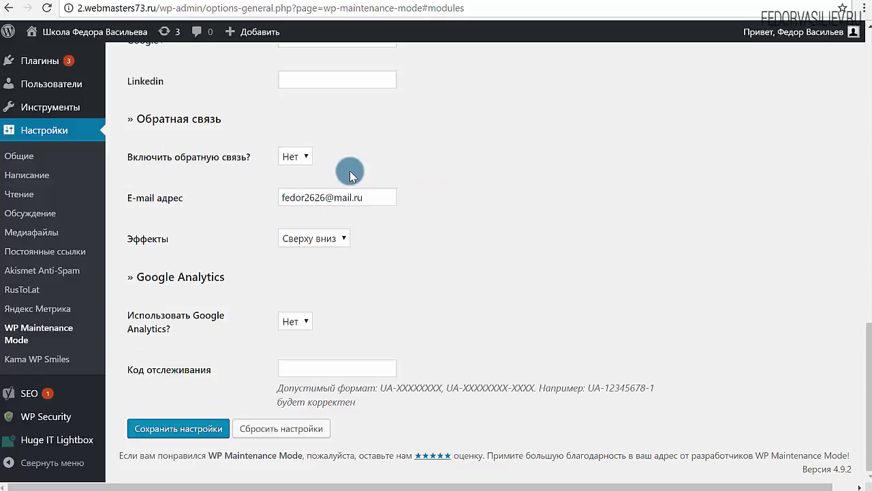
{"action": "left_click", "coordinate": [297, 153]}
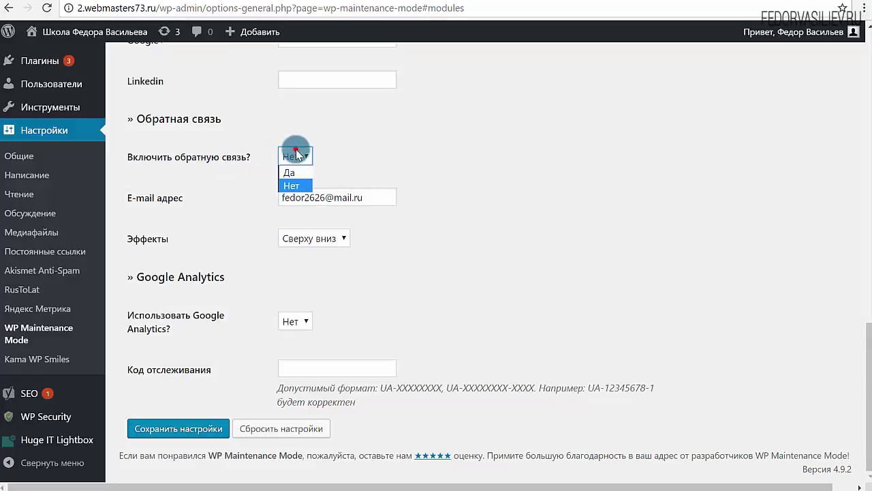
{"action": "left_click", "coordinate": [290, 172]}
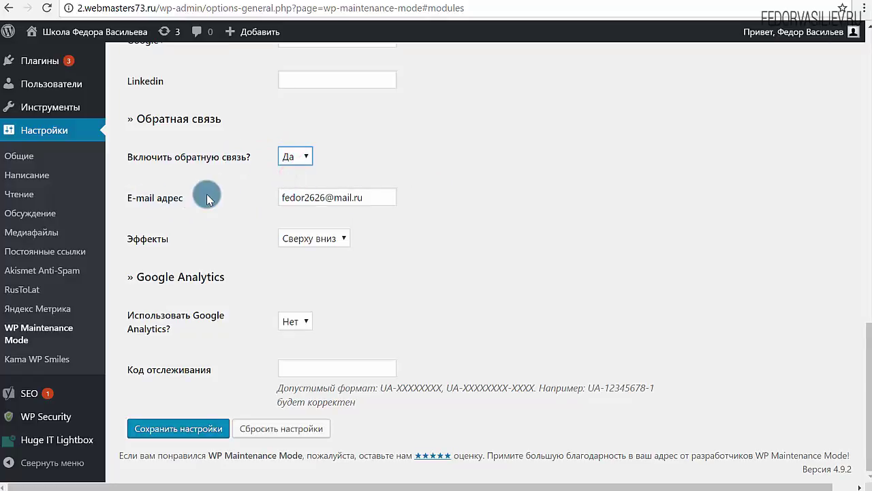
- Check the recipient address in the feedback module's E-mail адрес field without changing it
{"action": "left_click", "coordinate": [386, 196]}
{"action": "left_click_drag", "start_coordinate": [384, 197], "coordinate": [281, 198]}
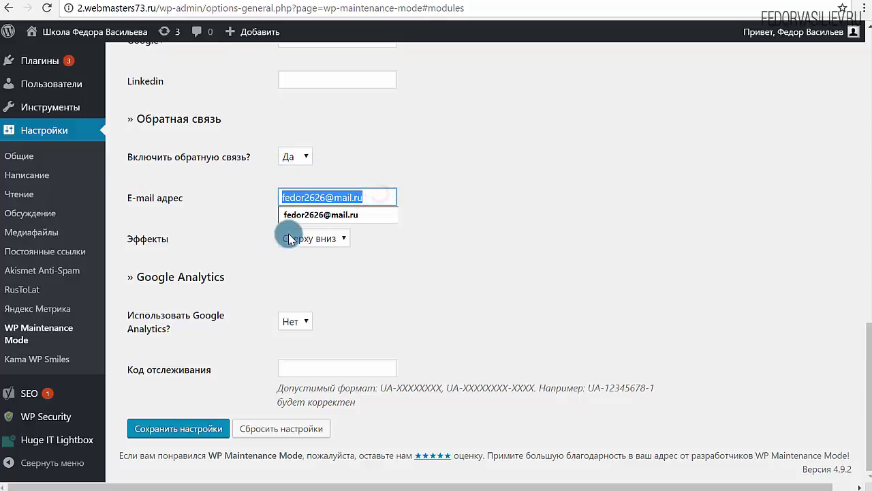
{"action": "left_click", "coordinate": [436, 173]}
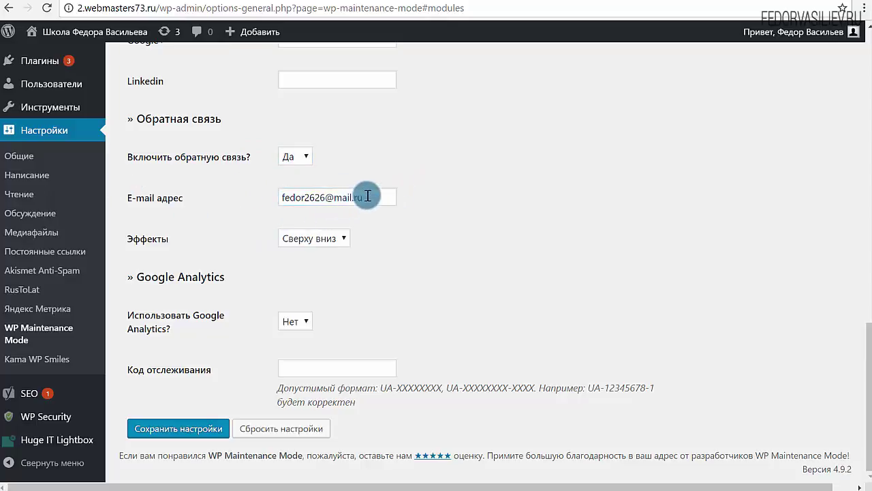
{"action": "left_click_drag", "start_coordinate": [368, 197], "coordinate": [167, 189]}
{"action": "left_click", "coordinate": [330, 194]}
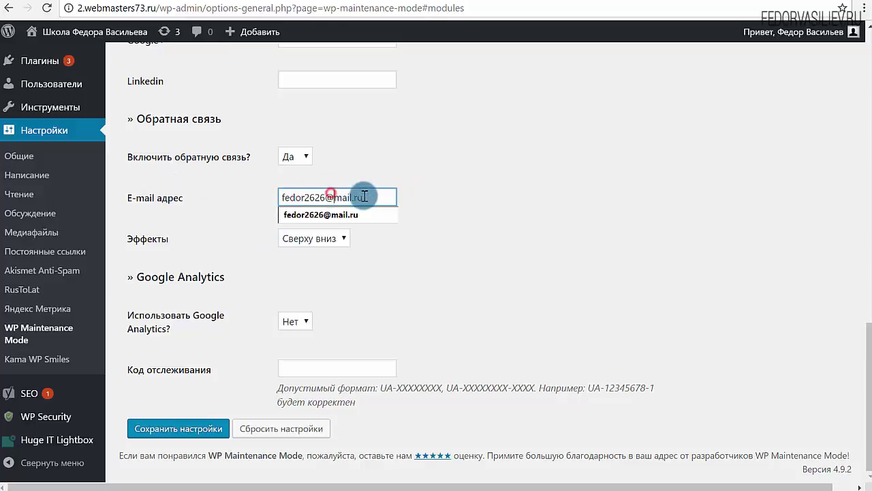
{"action": "left_click_drag", "start_coordinate": [365, 196], "coordinate": [198, 192]}
{"action": "left_click", "coordinate": [403, 175]}
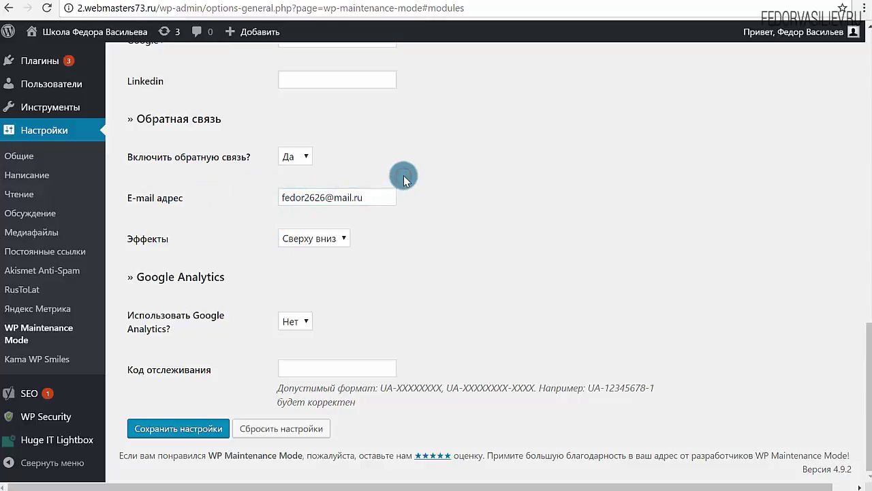
{"action": "left_click_drag", "start_coordinate": [370, 197], "coordinate": [209, 200]}
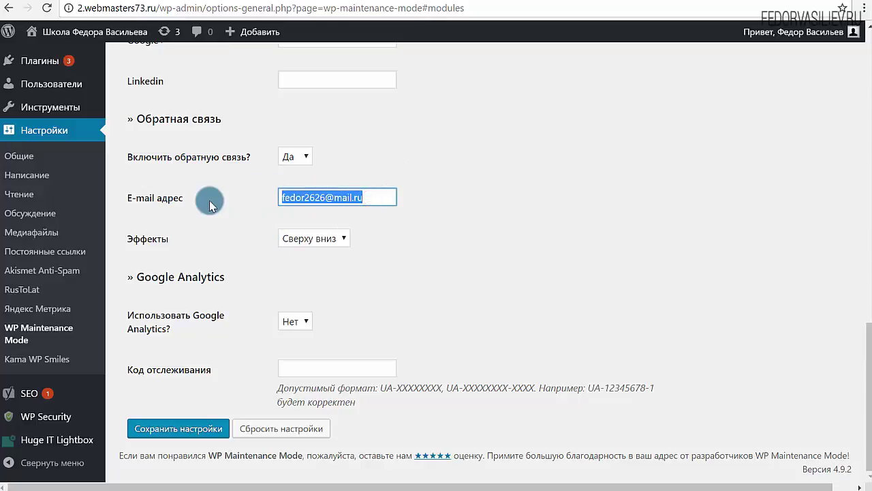
{"action": "left_click", "coordinate": [308, 197]}
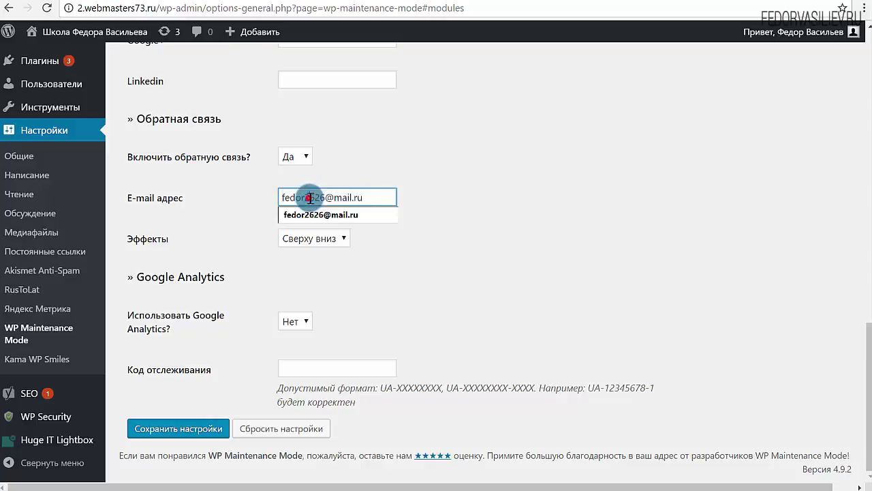
{"action": "left_click", "coordinate": [428, 173]}
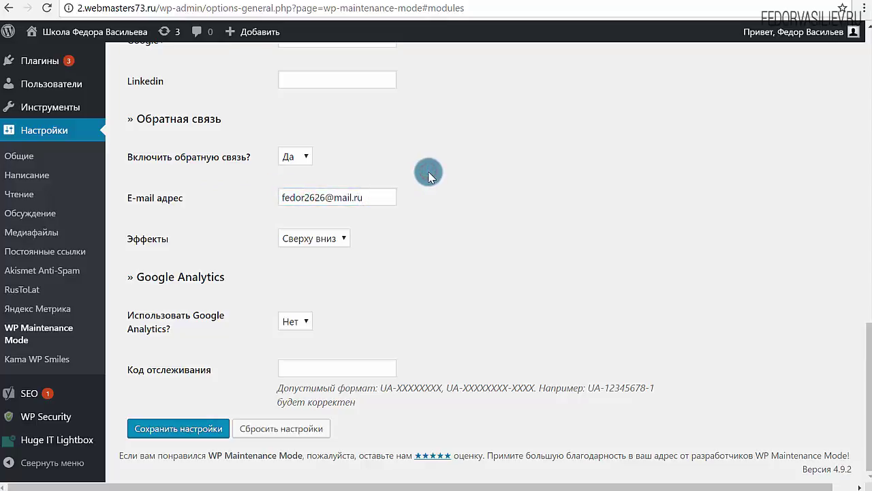
- Set the feedback form's effect (Эффекты) to Увеличение
{"action": "left_click", "coordinate": [304, 238]}
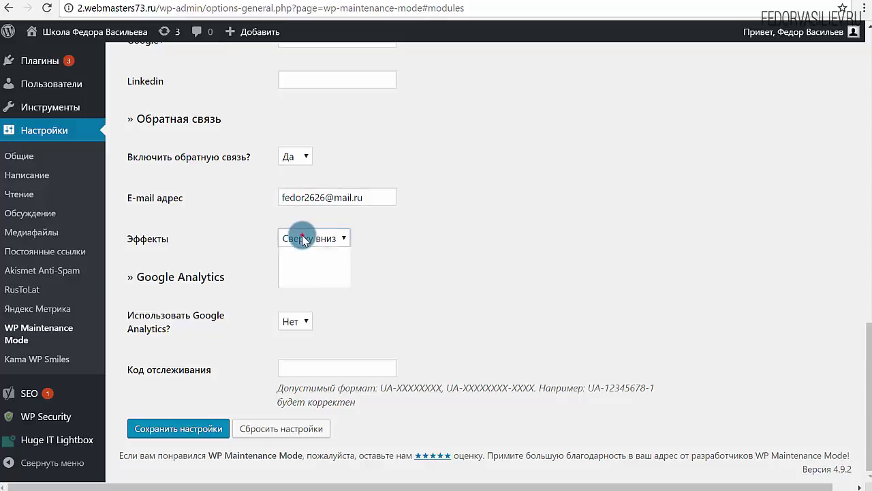
{"action": "left_click", "coordinate": [308, 268]}
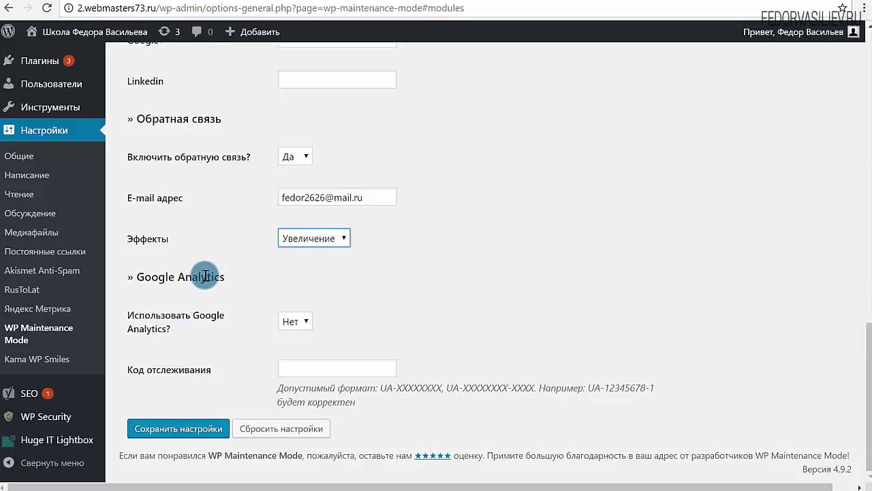
- Examine the Google Analytics module's enable option and the permitted tracking code format (Код отслеживания), leaving it disabled
{"action": "left_click", "coordinate": [304, 321]}
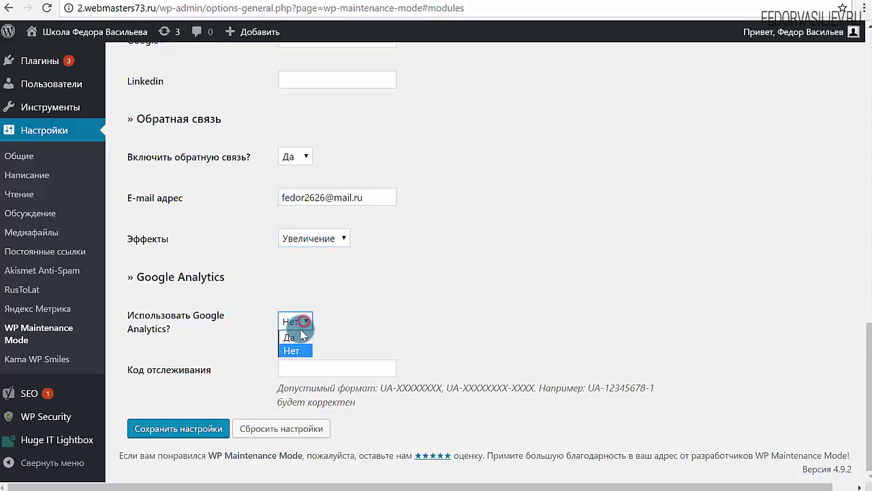
{"action": "left_click", "coordinate": [341, 311]}
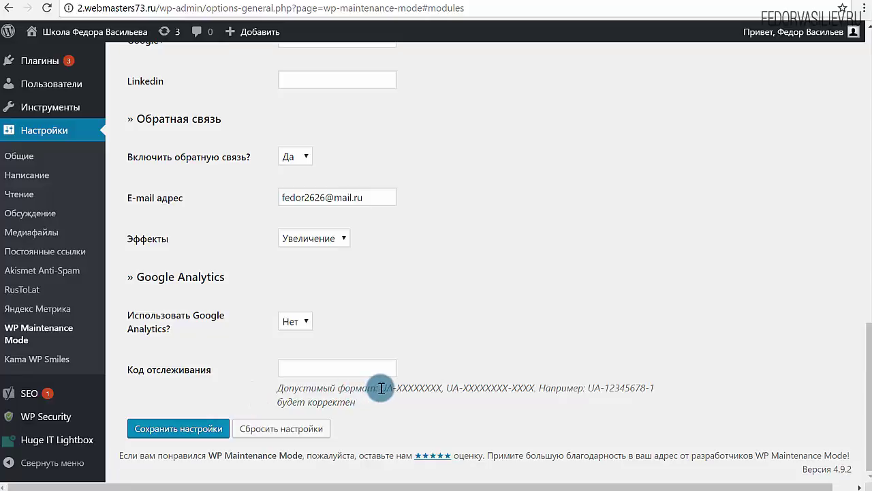
{"action": "left_click_drag", "start_coordinate": [380, 388], "coordinate": [528, 387]}
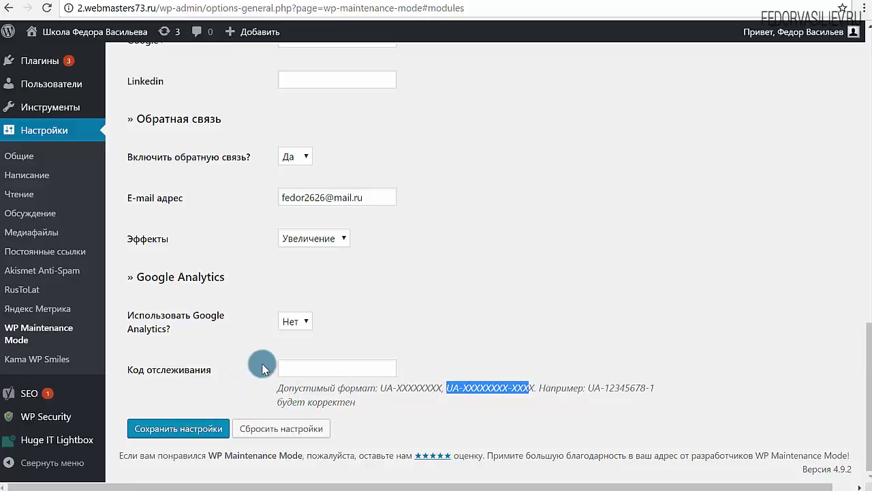
{"action": "left_click", "coordinate": [300, 367]}
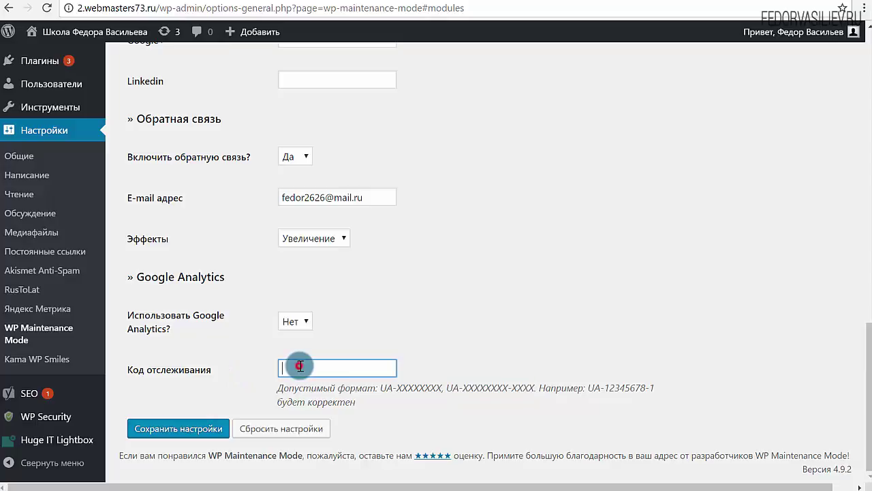
{"action": "left_click", "coordinate": [344, 368]}
- Save the module settings and reload the maintenance page in the other browser to check the contact button below the subscription form
{"action": "left_click", "coordinate": [168, 428]}
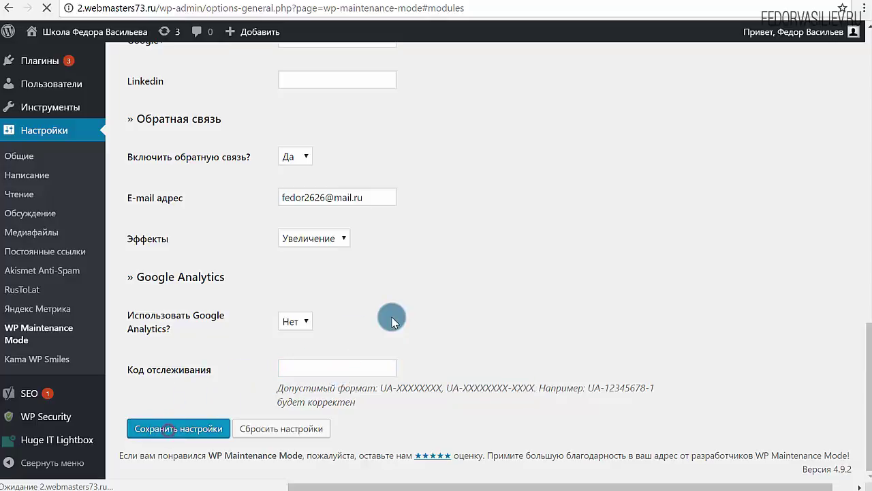
{"action": "scroll", "coordinate": [389, 318], "scroll_direction": "down", "scroll_amount": 15}
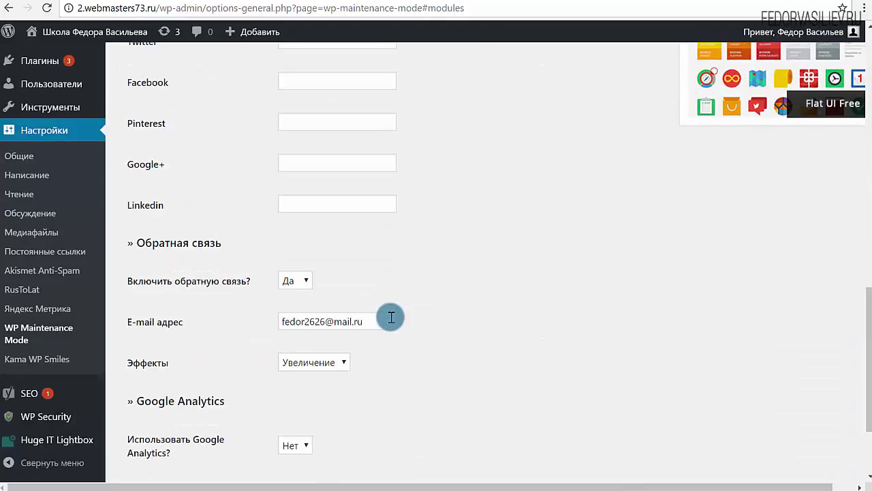
{"action": "scroll", "coordinate": [389, 317], "scroll_direction": "down", "scroll_amount": 2}
{"action": "scroll", "coordinate": [390, 316], "scroll_direction": "up", "scroll_amount": 10}
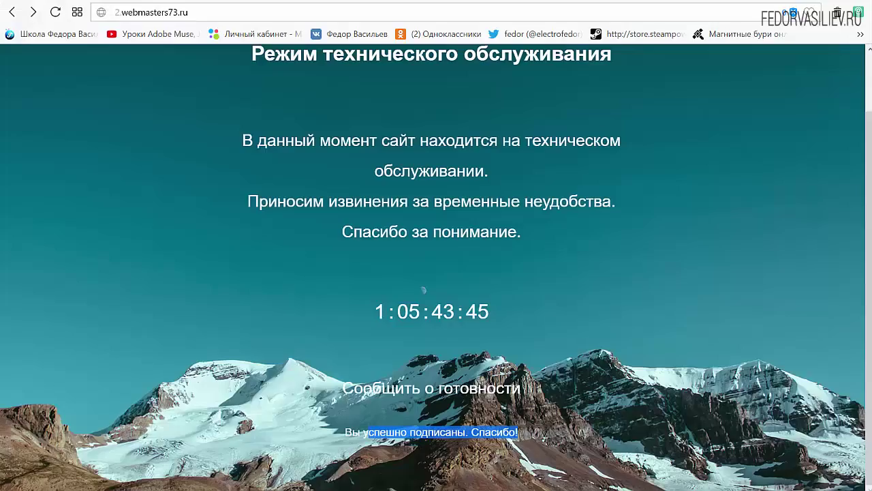
{"action": "left_click", "coordinate": [56, 11]}
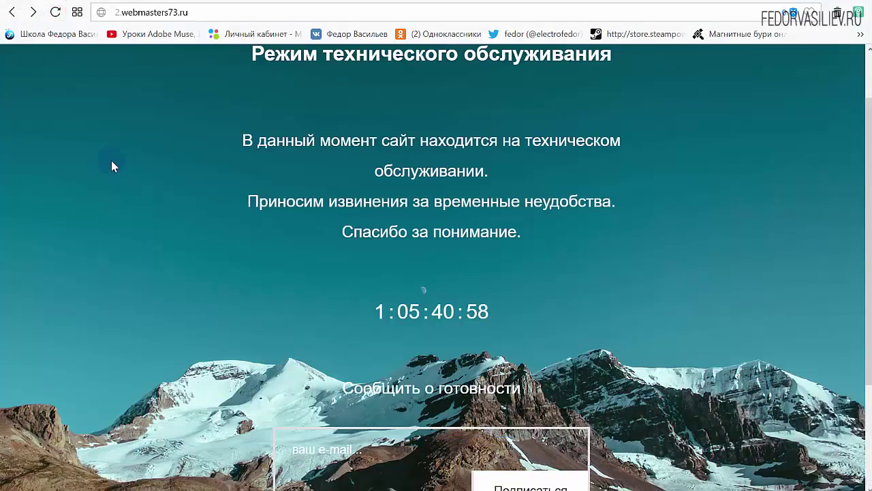
{"action": "scroll", "coordinate": [112, 164], "scroll_direction": "down", "scroll_amount": 2}
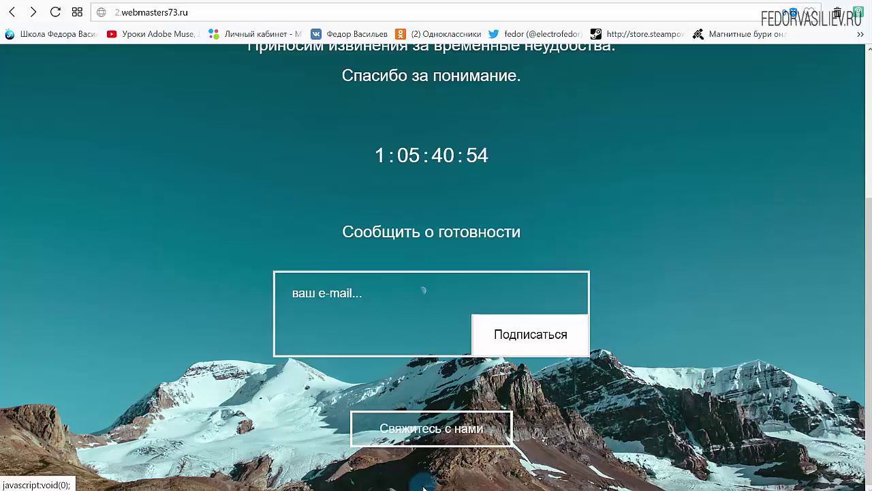
- Test the Свяжитесь с нами contact form on the maintenance page by submitting it with all fields empty, and close it
{"action": "left_click", "coordinate": [500, 432]}
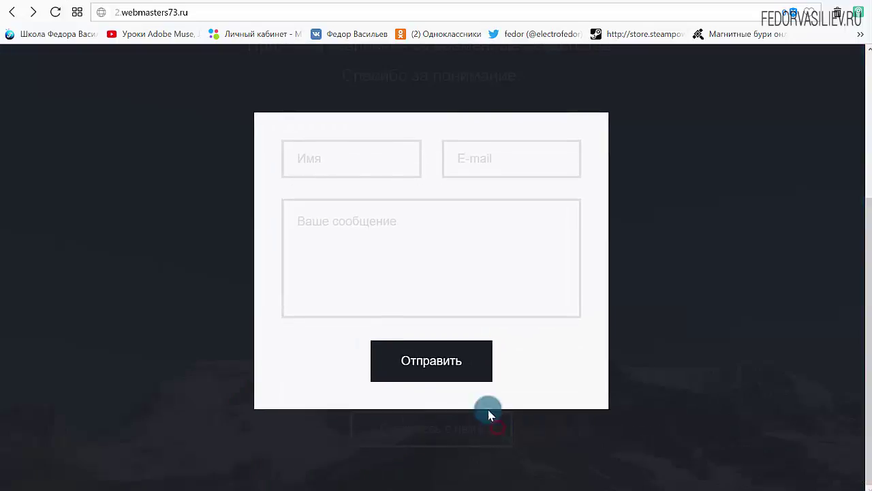
{"action": "left_click", "coordinate": [368, 170]}
{"action": "left_click", "coordinate": [425, 365]}
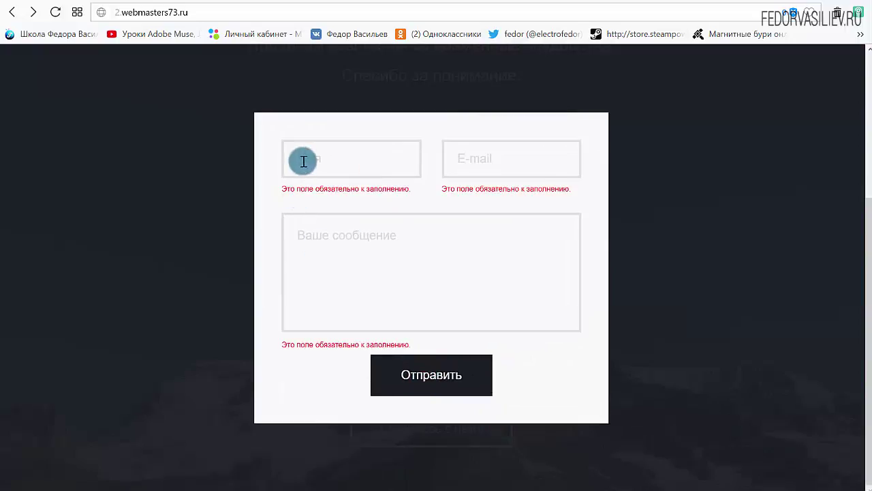
{"action": "left_click", "coordinate": [360, 243]}
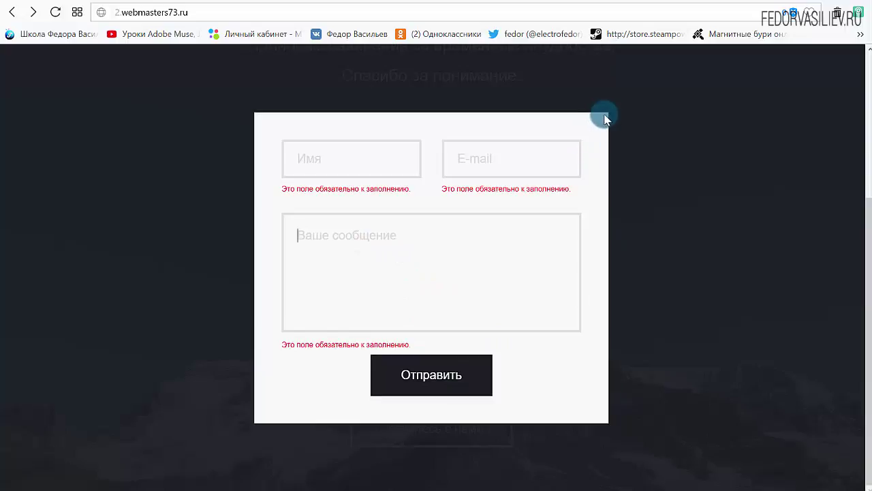
{"action": "left_click", "coordinate": [645, 117]}
- Review the whole maintenance page, from the heading and message text to the countdown, subscription form and contact button
{"action": "scroll", "coordinate": [634, 142], "scroll_direction": "up", "scroll_amount": 3}
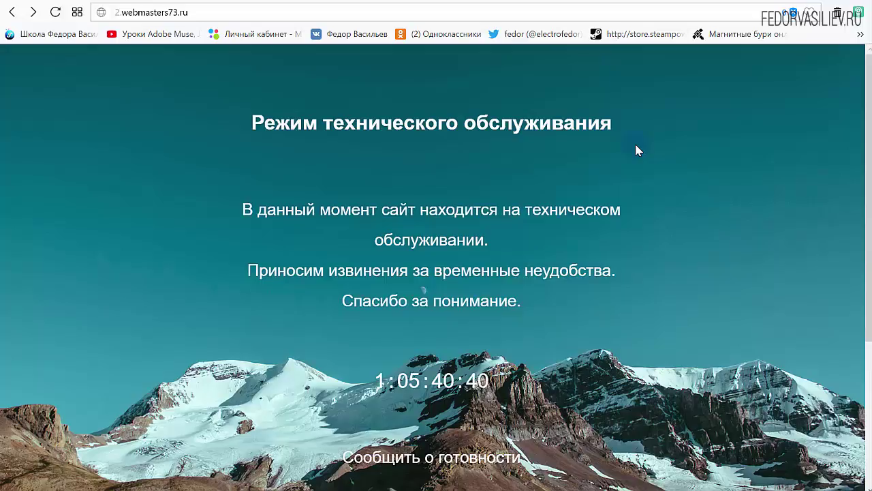
{"action": "scroll", "coordinate": [635, 144], "scroll_direction": "down", "scroll_amount": 2}
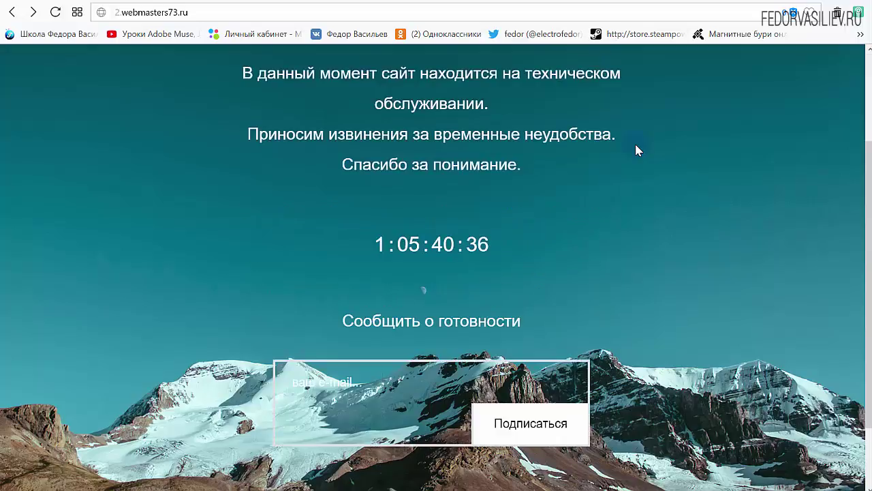
{"action": "scroll", "coordinate": [636, 149], "scroll_direction": "down", "scroll_amount": 1}
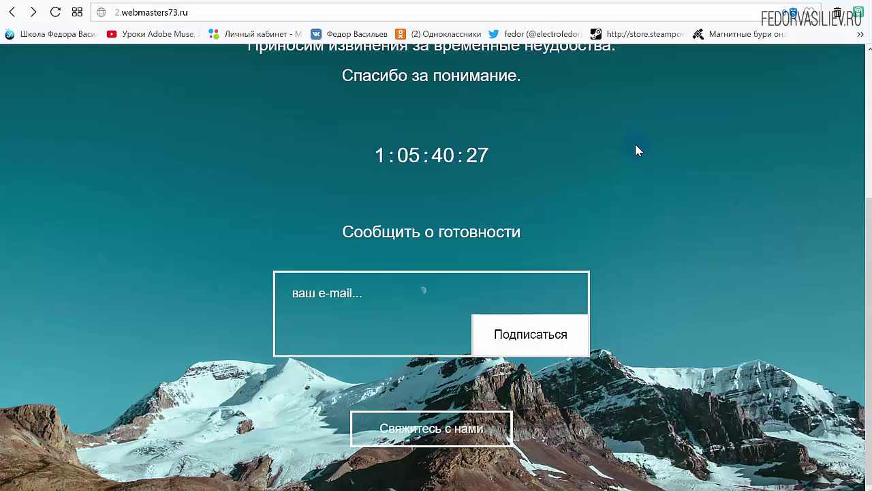
{"action": "scroll", "coordinate": [634, 142], "scroll_direction": "up", "scroll_amount": 3}
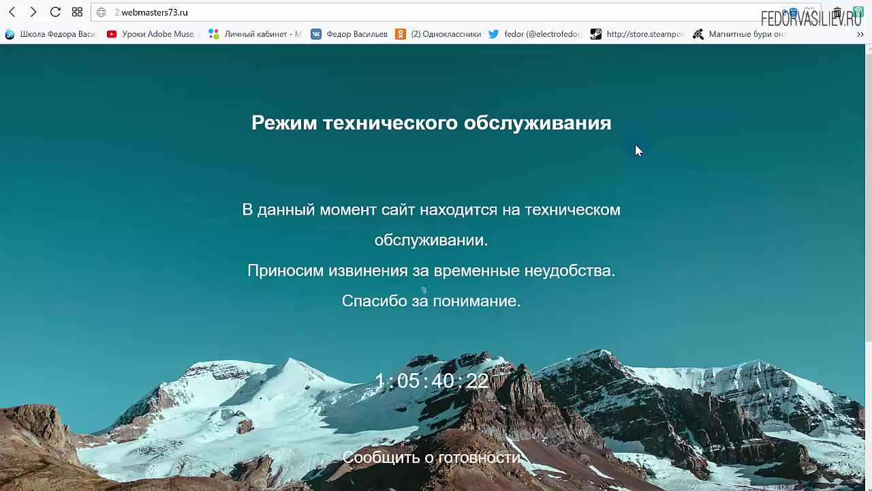
{"action": "scroll", "coordinate": [636, 150], "scroll_direction": "down", "scroll_amount": 3}
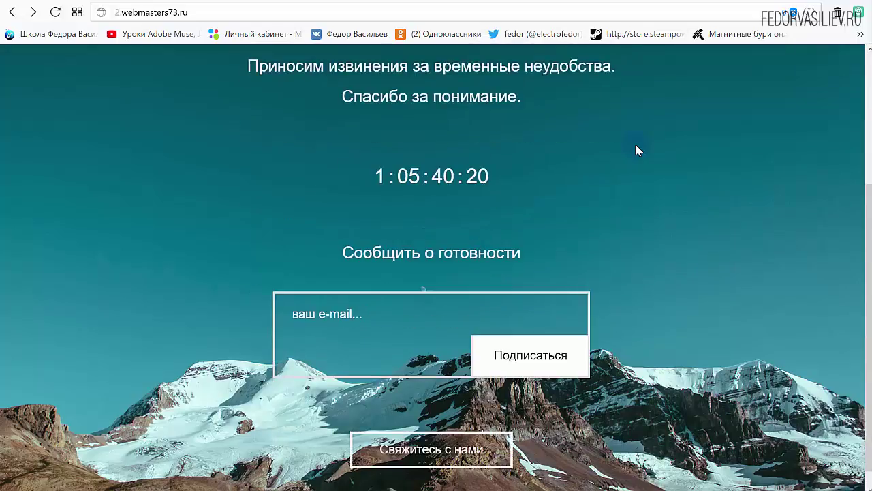